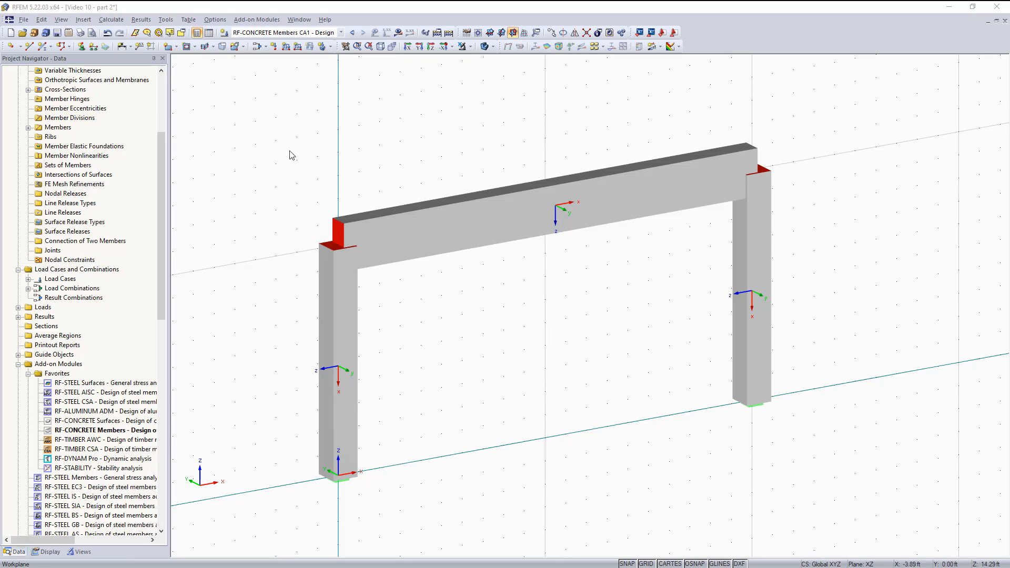
- Open the RF-CONCRETE Members design module and run the calculation for case CA1
click(257, 20)
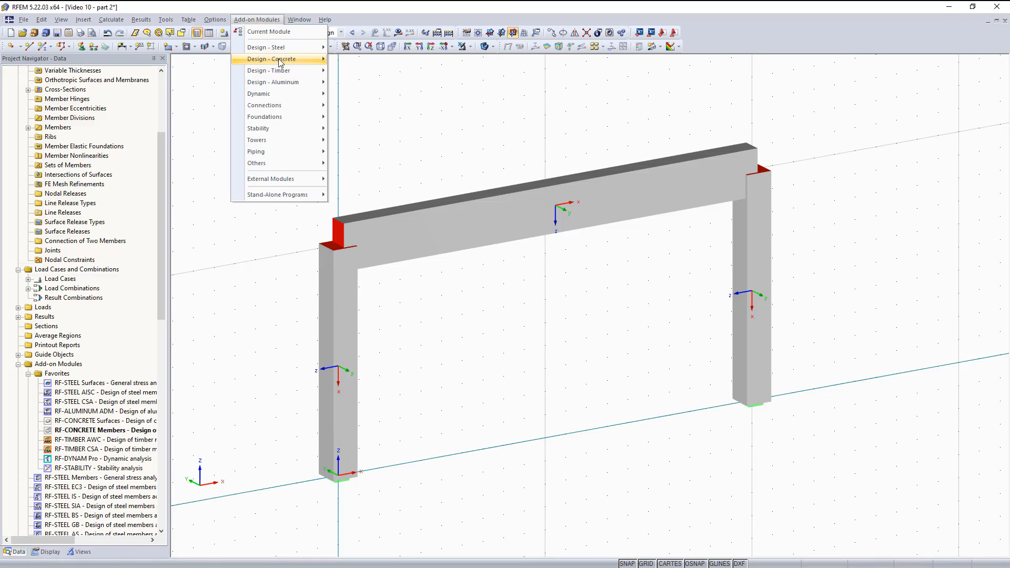
mouse_move(279, 58)
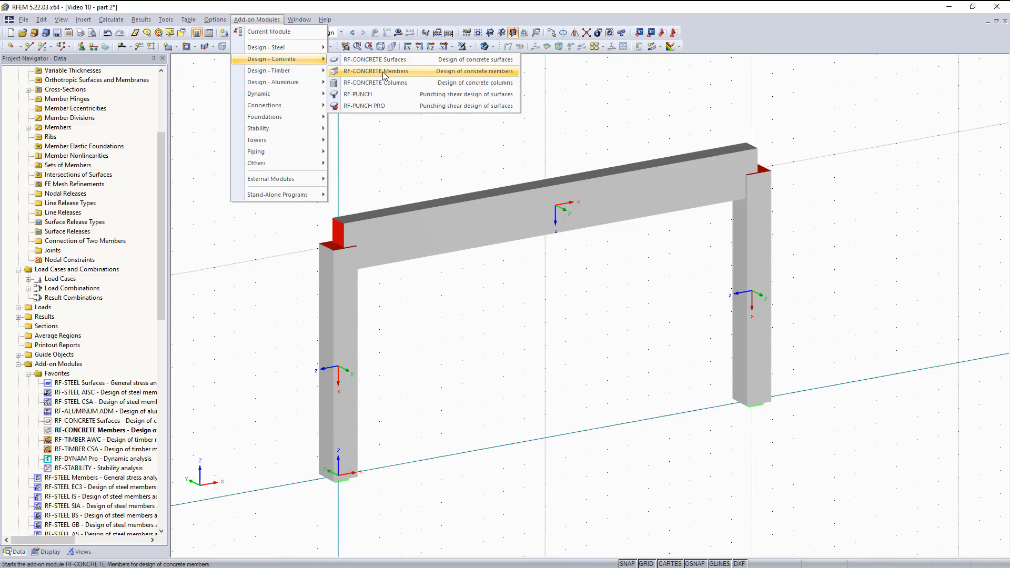
click(385, 76)
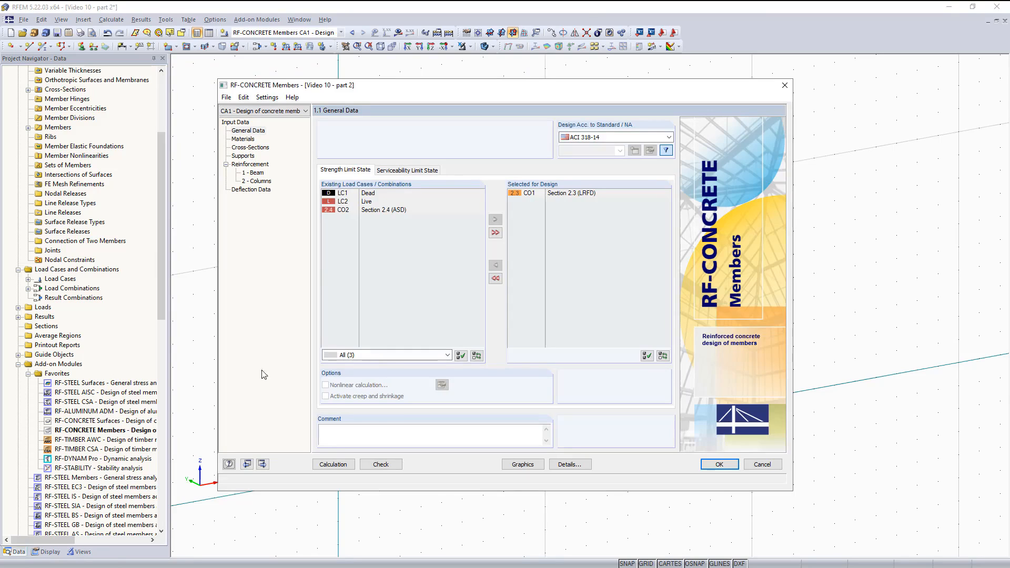
click(332, 470)
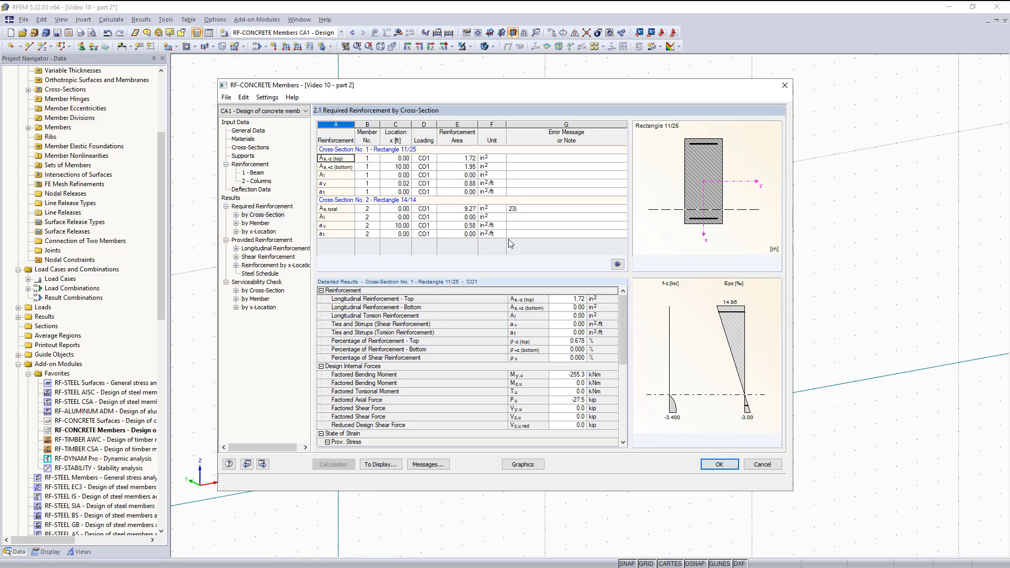
- Compare the required reinforcement listed by cross-section and by member, ending on Member No. 1 in the by-member table
click(258, 223)
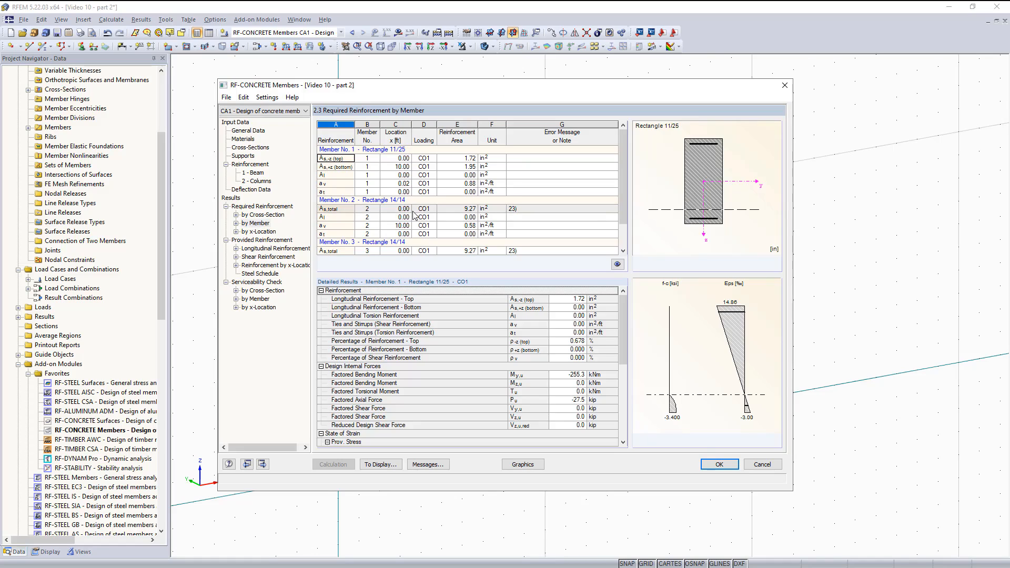
click(258, 216)
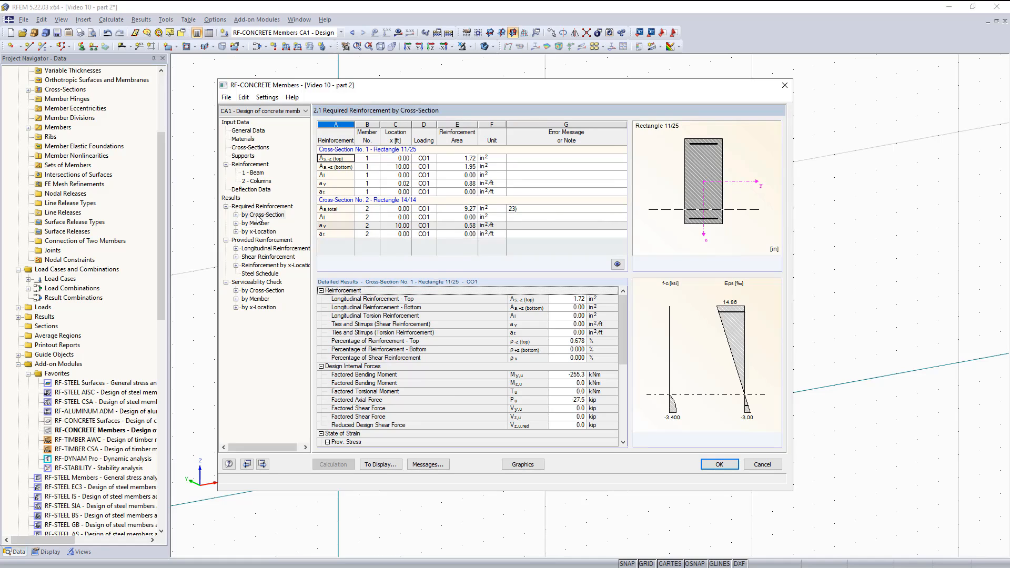
click(258, 222)
click(357, 202)
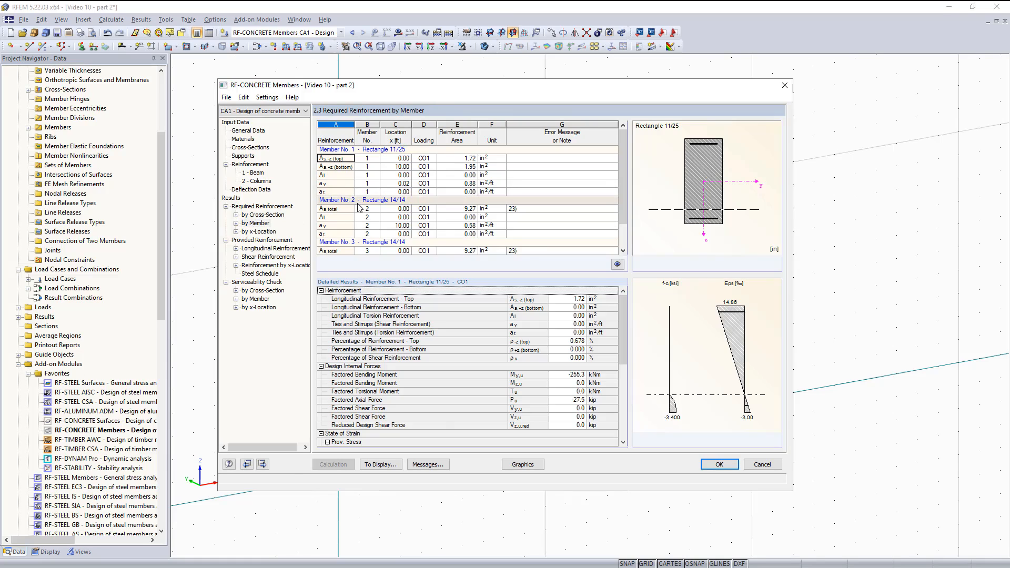
click(347, 150)
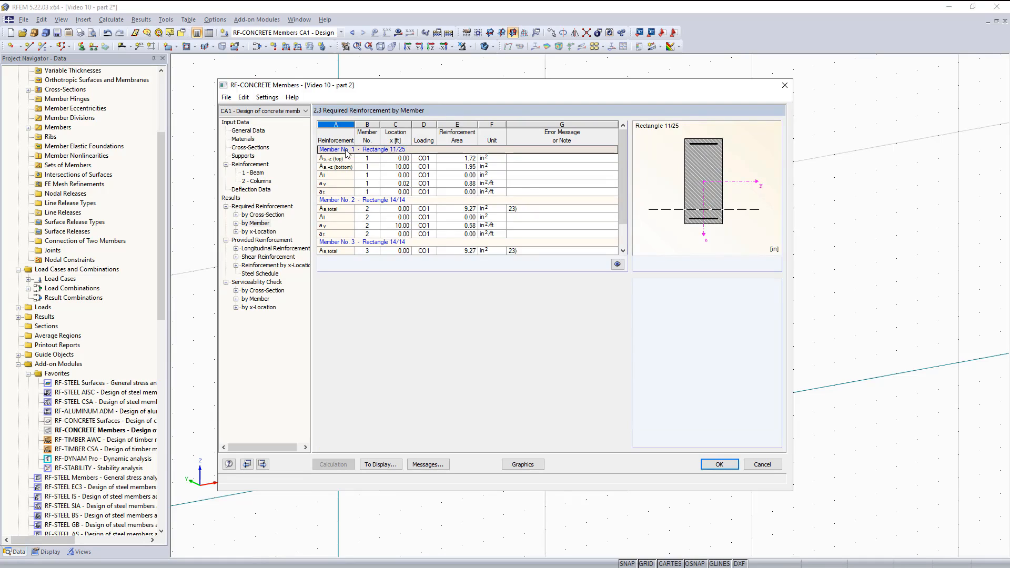
- Uncover the model and locate Member No. 1 in it from its shear reinforcement row in the by-member results
drag(411, 85, 424, 352)
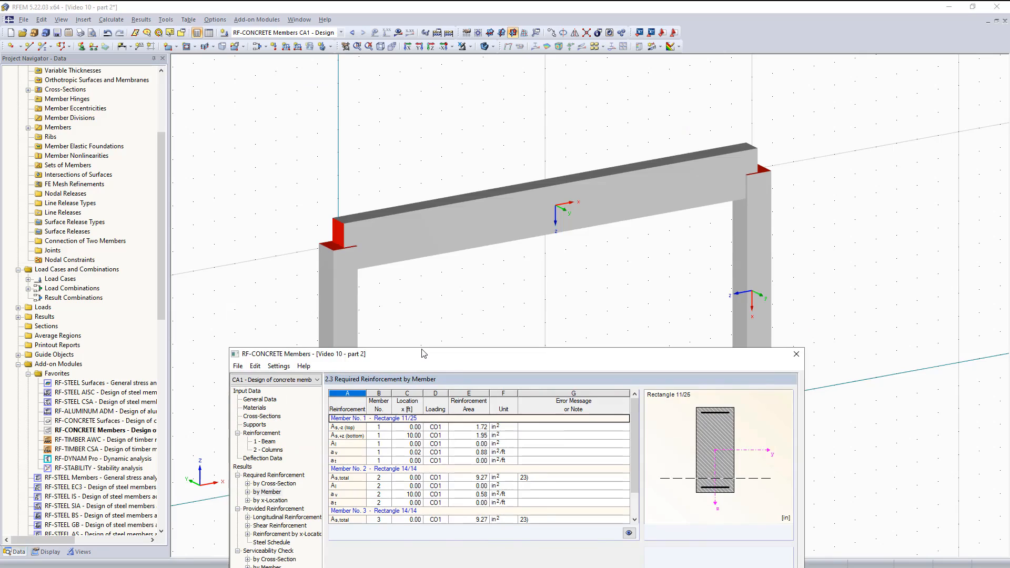
drag(424, 353, 448, 398)
click(431, 497)
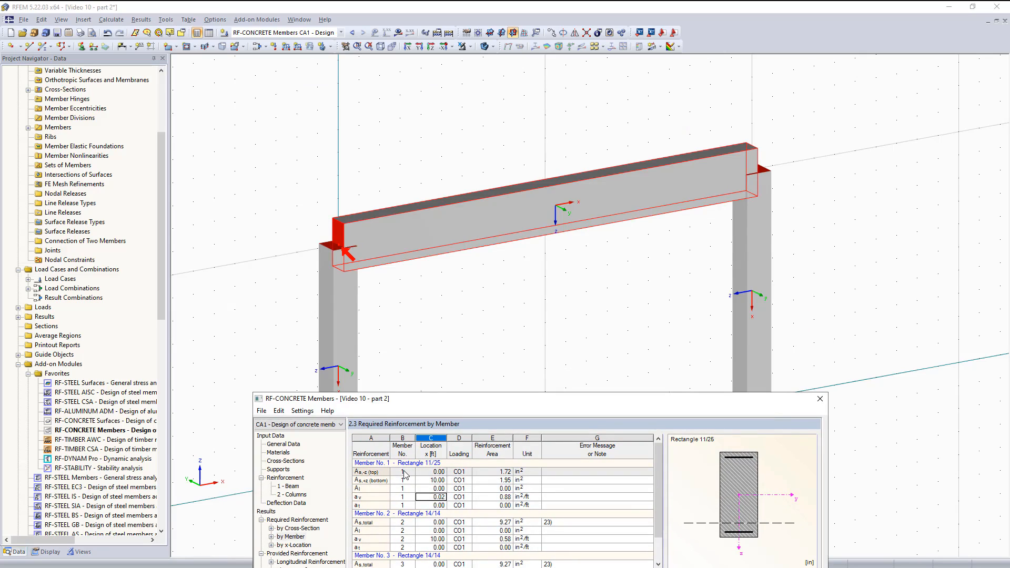
click(403, 497)
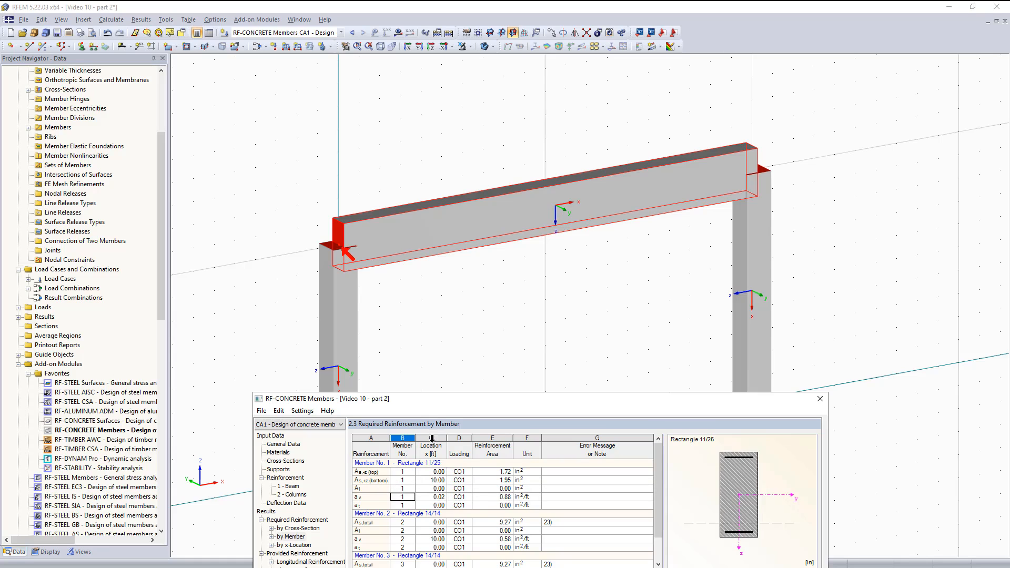
drag(449, 393, 440, 133)
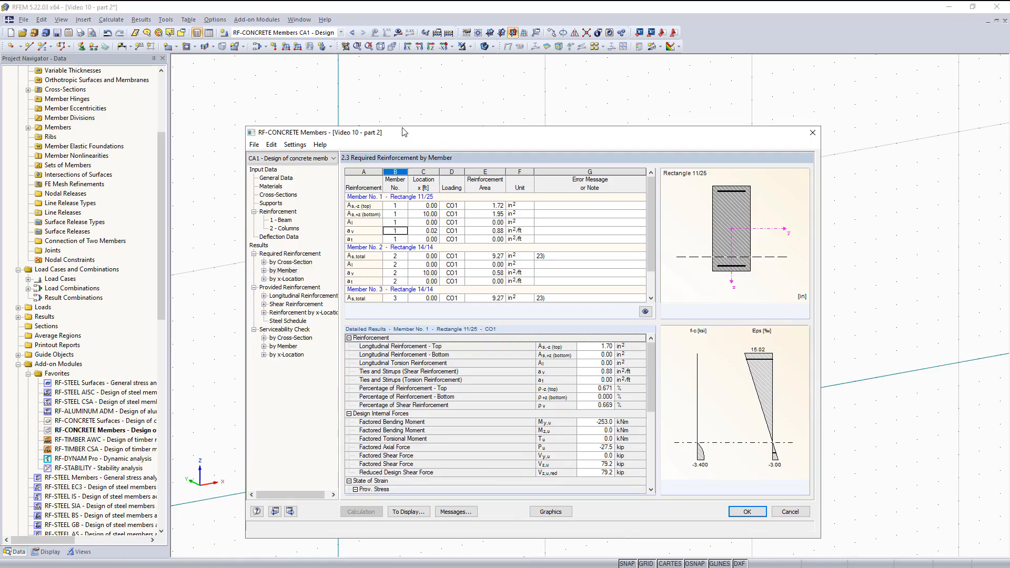
- Examine the detailed results for Member No. 1's top longitudinal and shear reinforcement rows
click(396, 197)
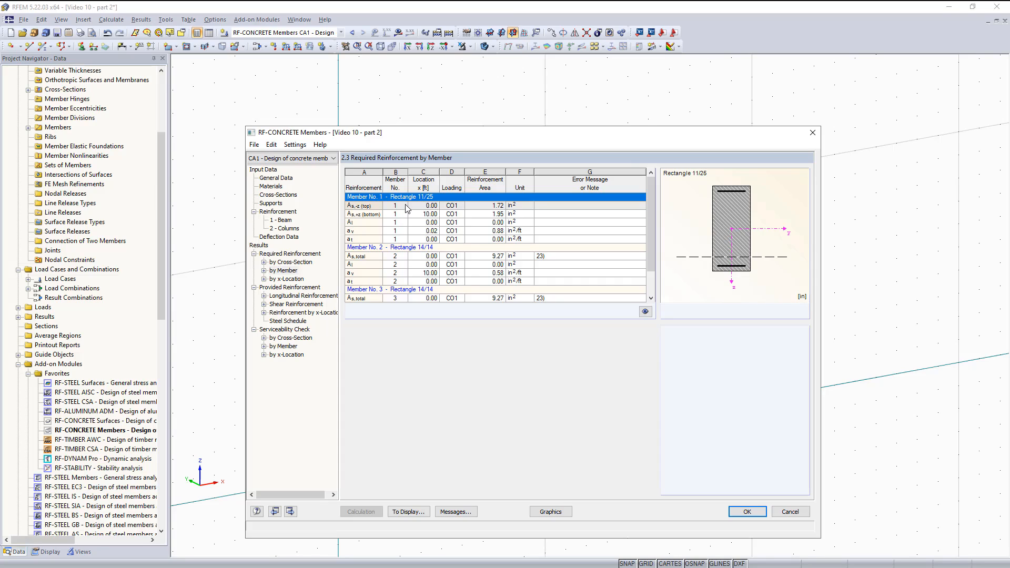
click(392, 213)
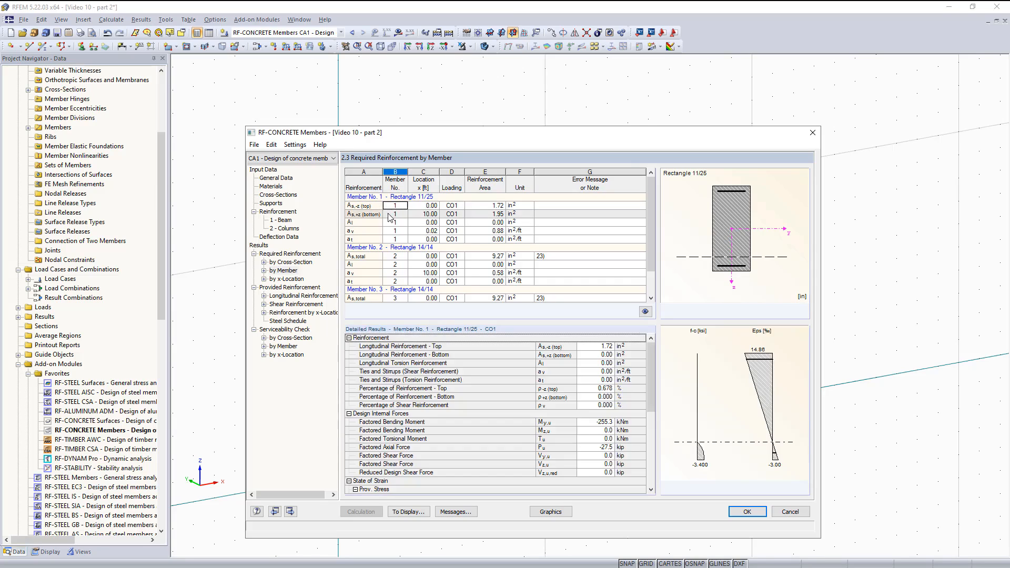
click(381, 231)
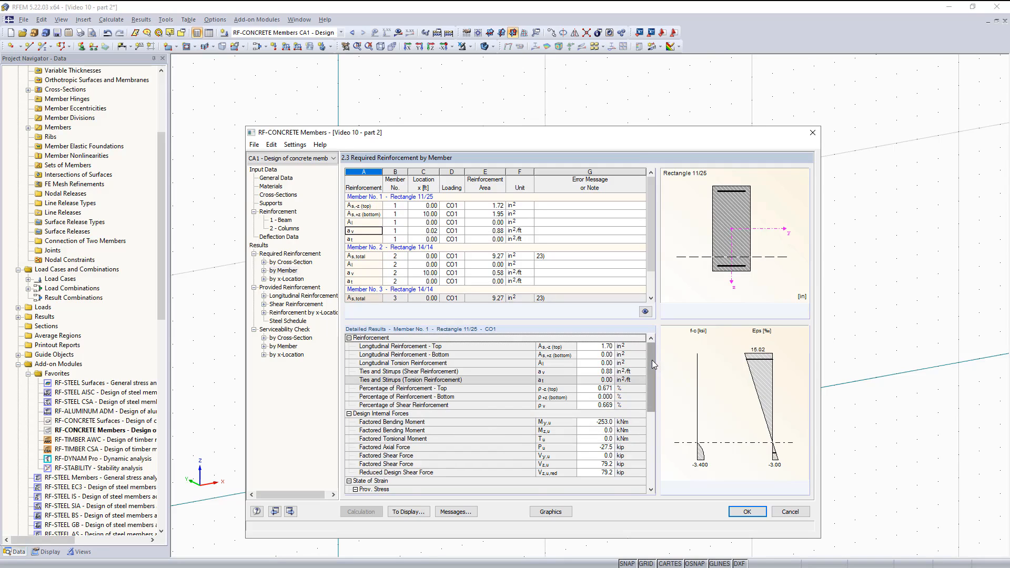
mouse_move(653, 371)
mouse_down()
mouse_move(644, 451)
mouse_move(649, 351)
mouse_up()
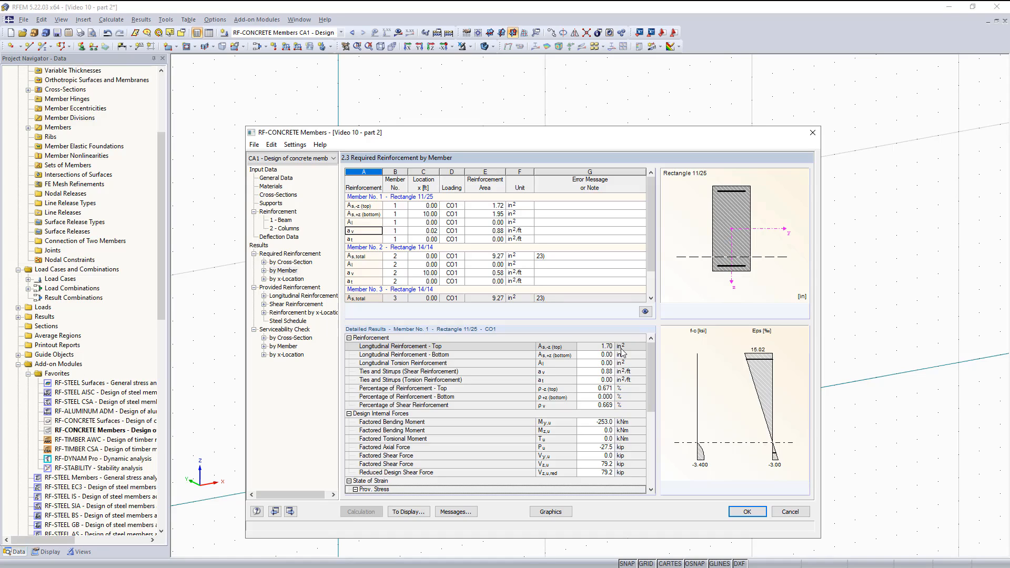
- Review the provided longitudinal reinforcement, shear reinforcement and reinforcement by x-location tables
click(297, 289)
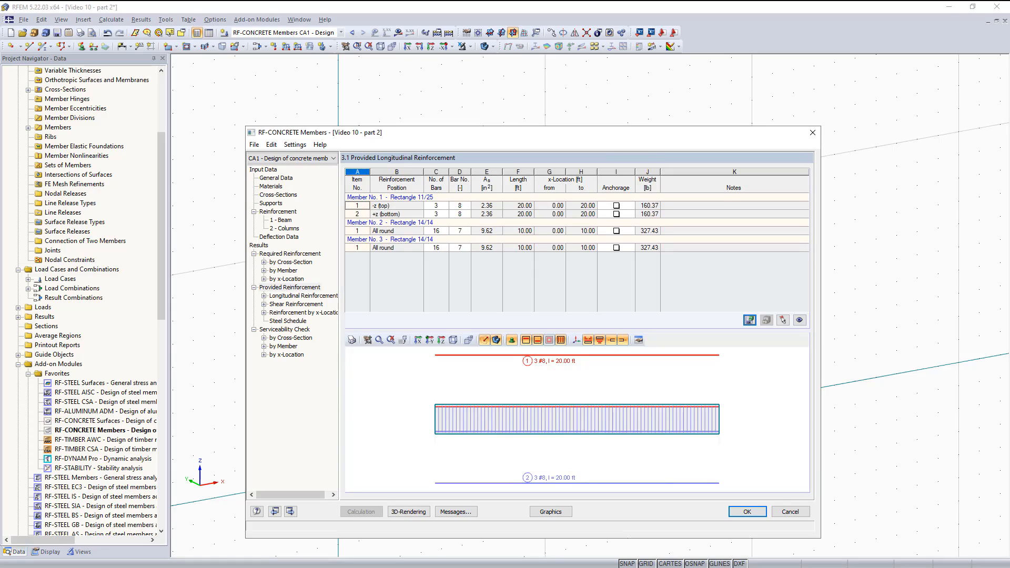
click(299, 305)
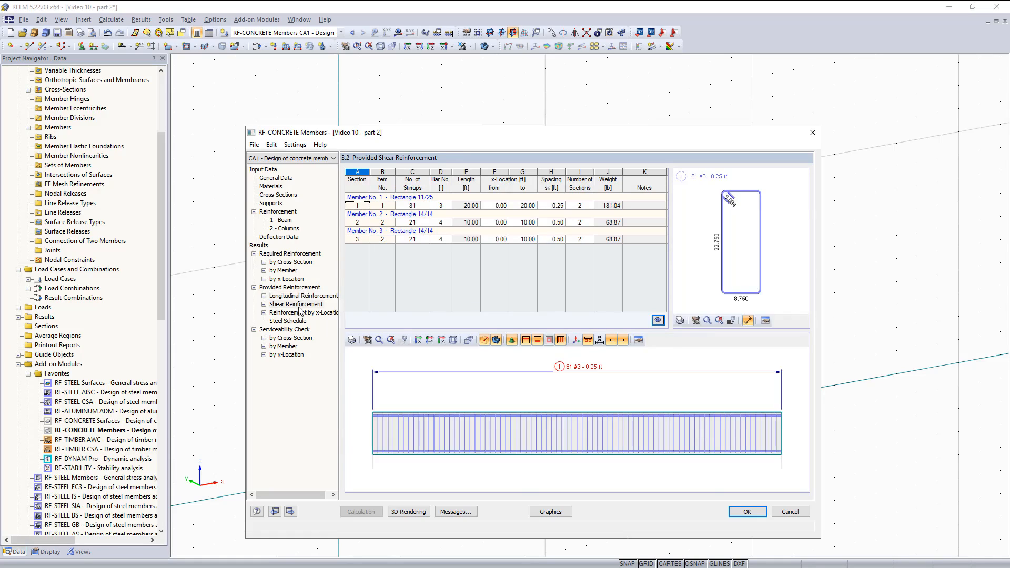
click(292, 313)
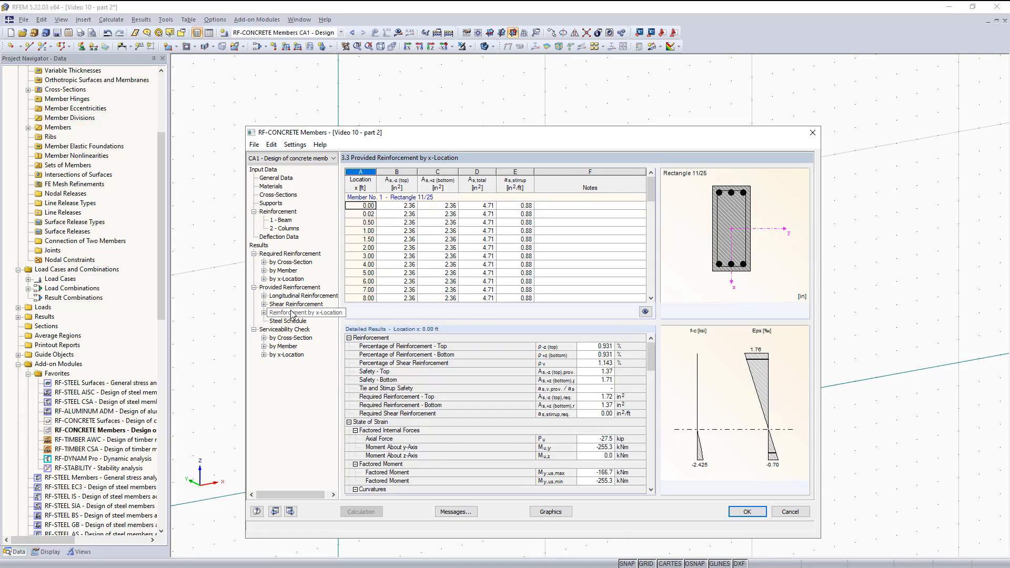
- Inspect Member No. 1's provided top and bottom longitudinal bars in a close-up 3D view of the beam end
click(295, 296)
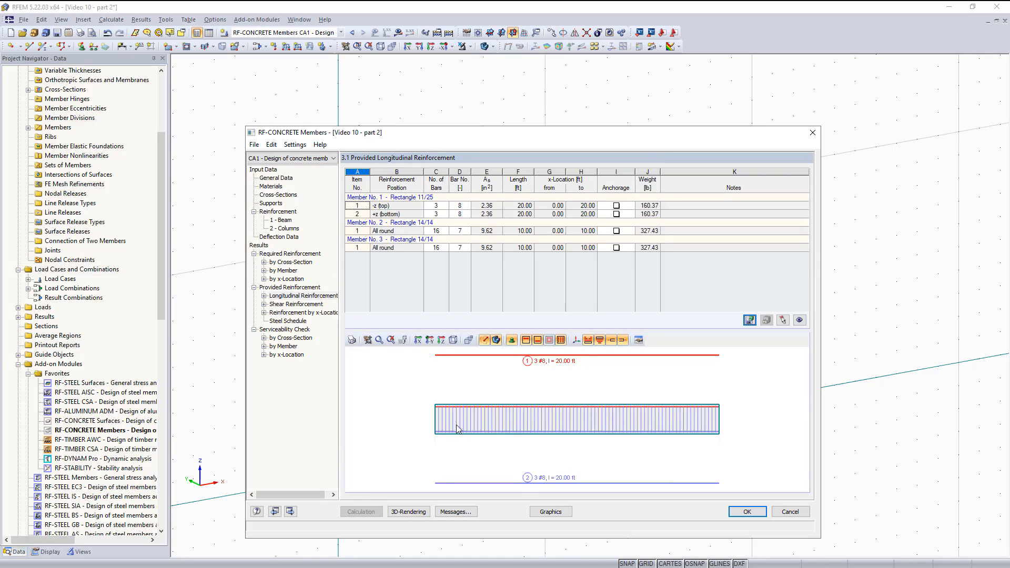
ctrl+middle_drag(457, 425, 643, 444)
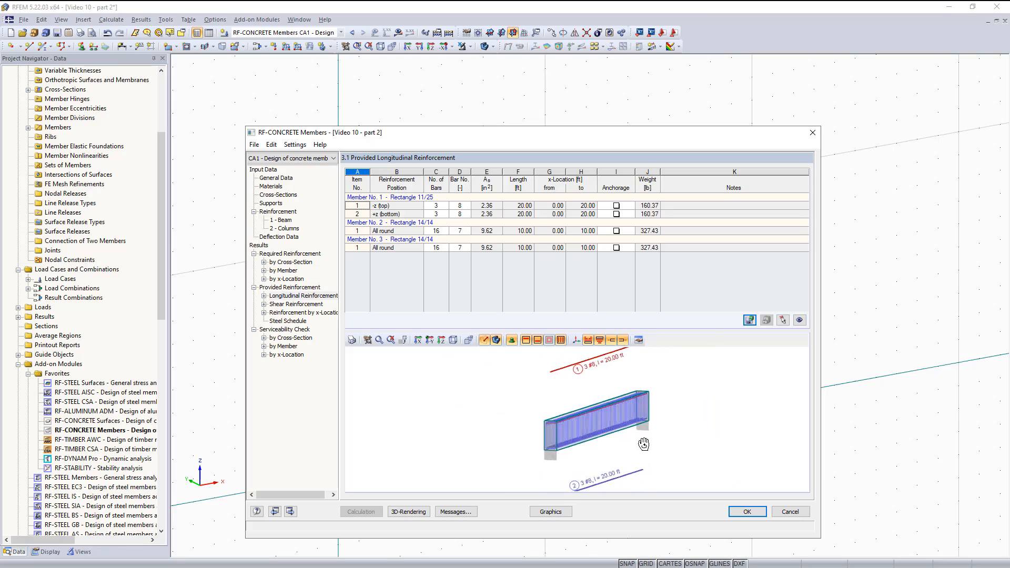
scroll(555, 427, up, 6)
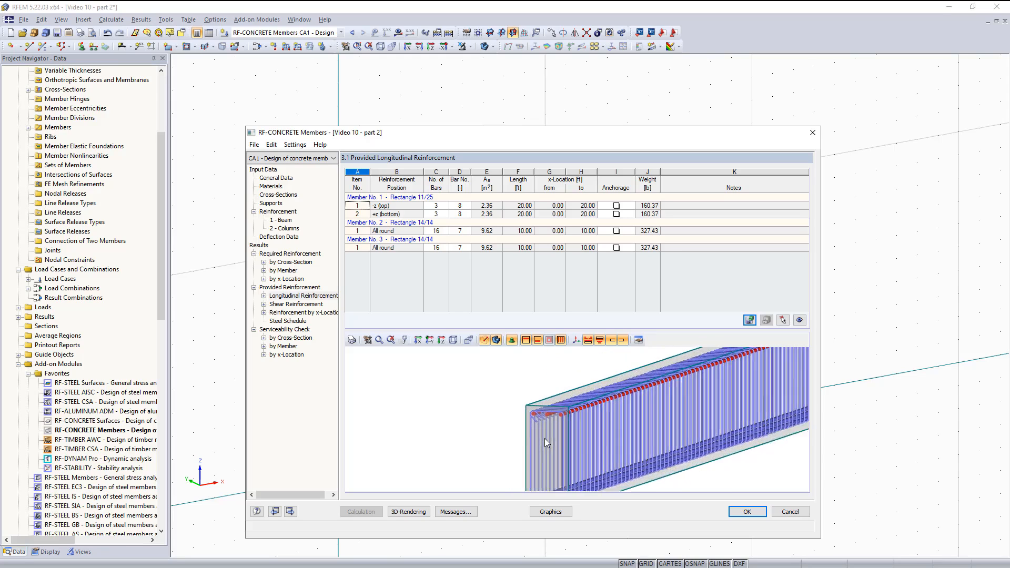
scroll(545, 438, up, 1)
middle_drag(544, 438, 545, 399)
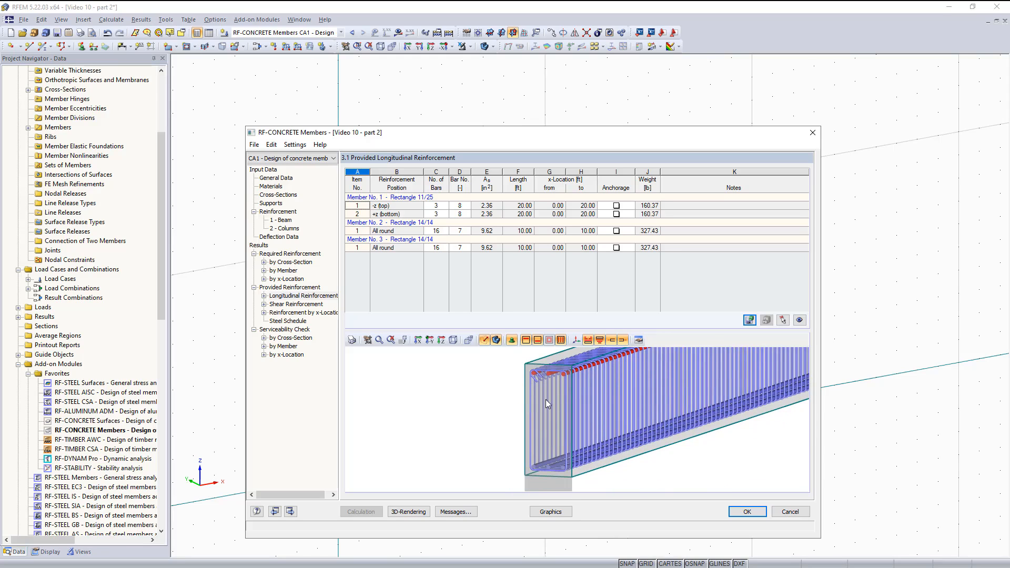
click(389, 215)
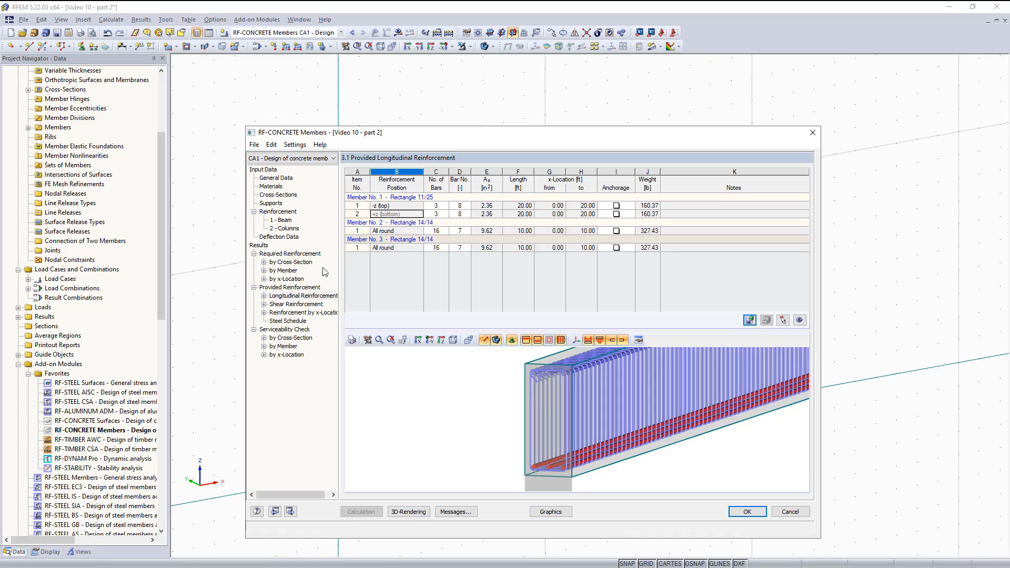
- Inspect Member No. 1's provided stirrups in a 3D view of the shear reinforcement
click(294, 304)
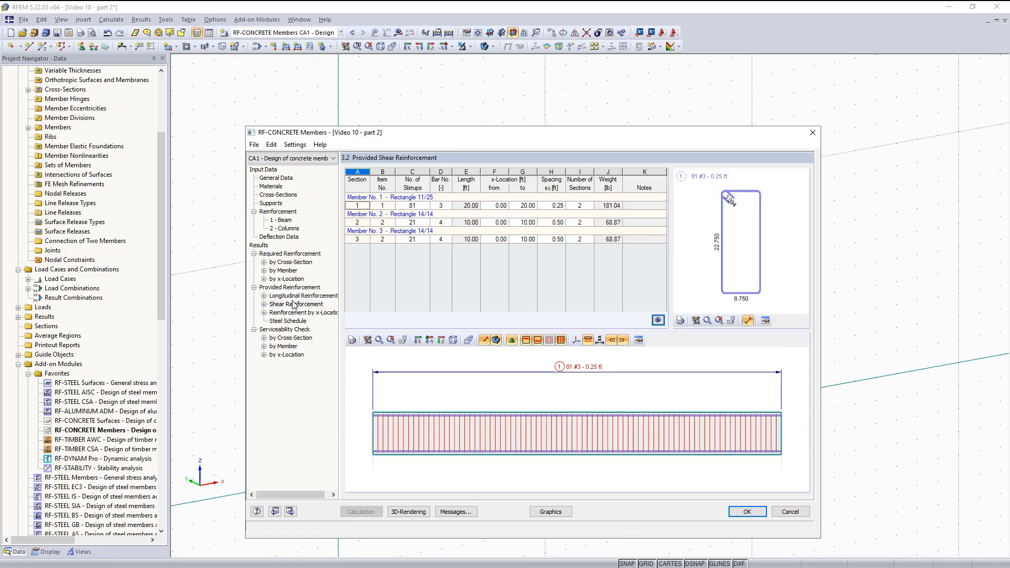
ctrl+middle_drag(409, 417, 585, 432)
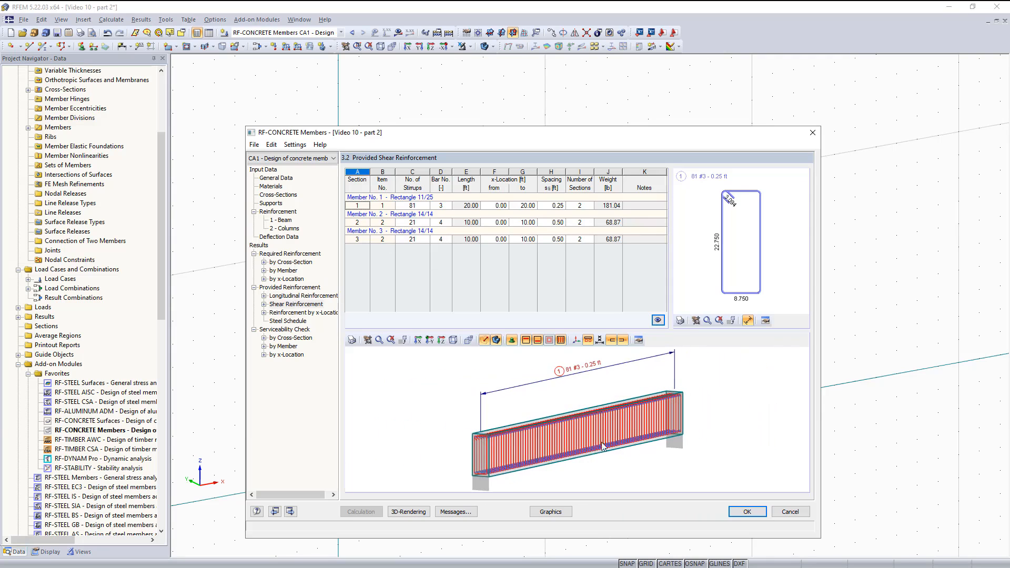
scroll(507, 399, up, 5)
middle_drag(507, 399, 508, 405)
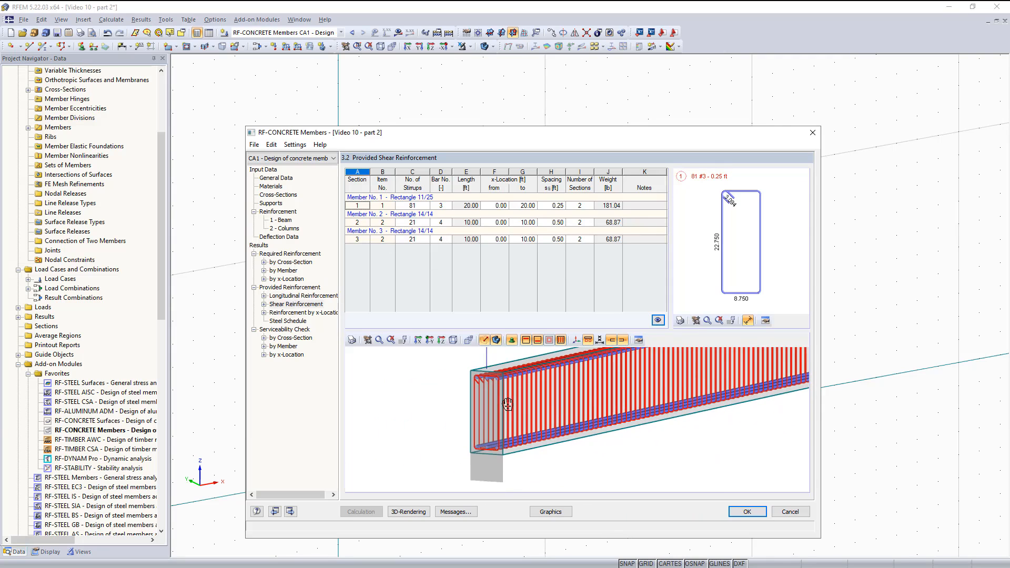
scroll(513, 401, down, 2)
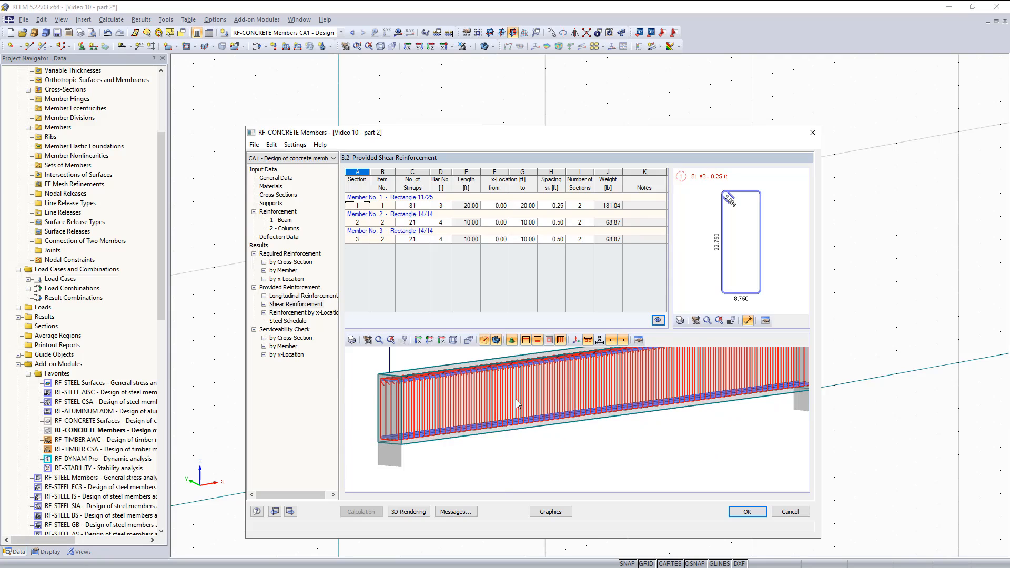
- Display Member No. 2's reinforcement in the separate 3D rendering, with the whole column in view
click(413, 223)
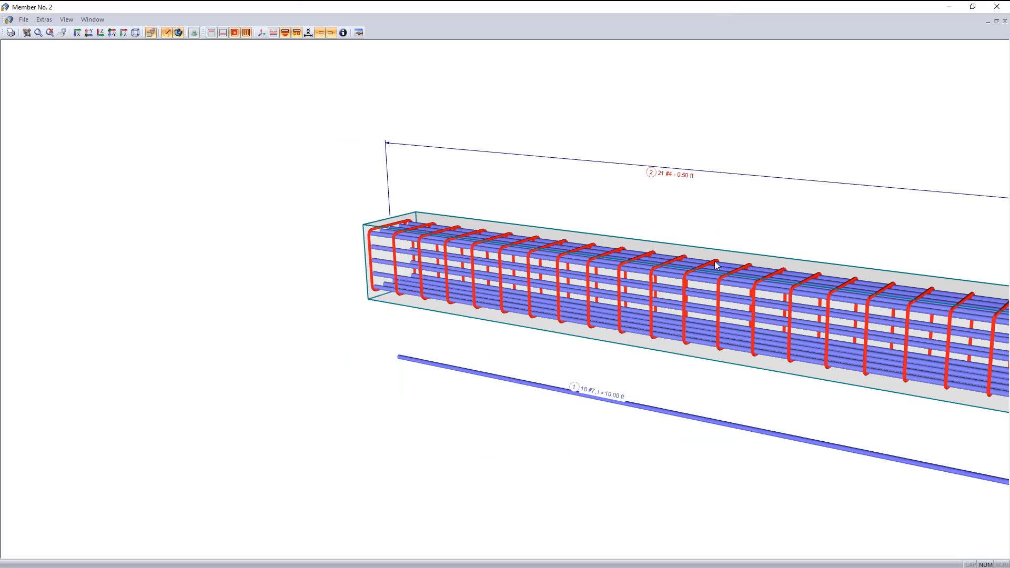
scroll(709, 323, down, 3)
middle_drag(710, 323, 525, 334)
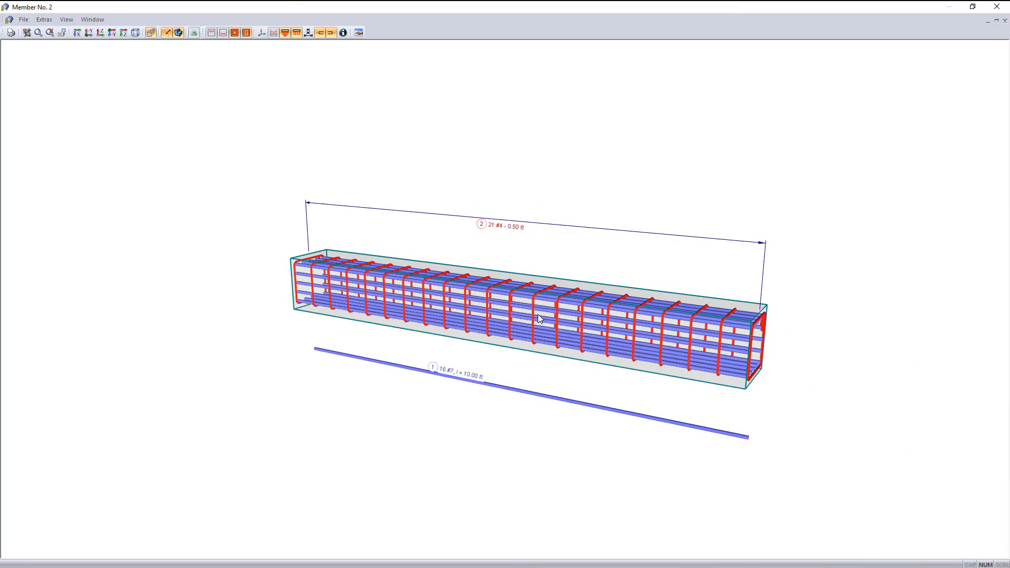
- Change Member No. 2's stirrups to bar No. 5 with a spacing of about 0.63 ft
double_click(502, 227)
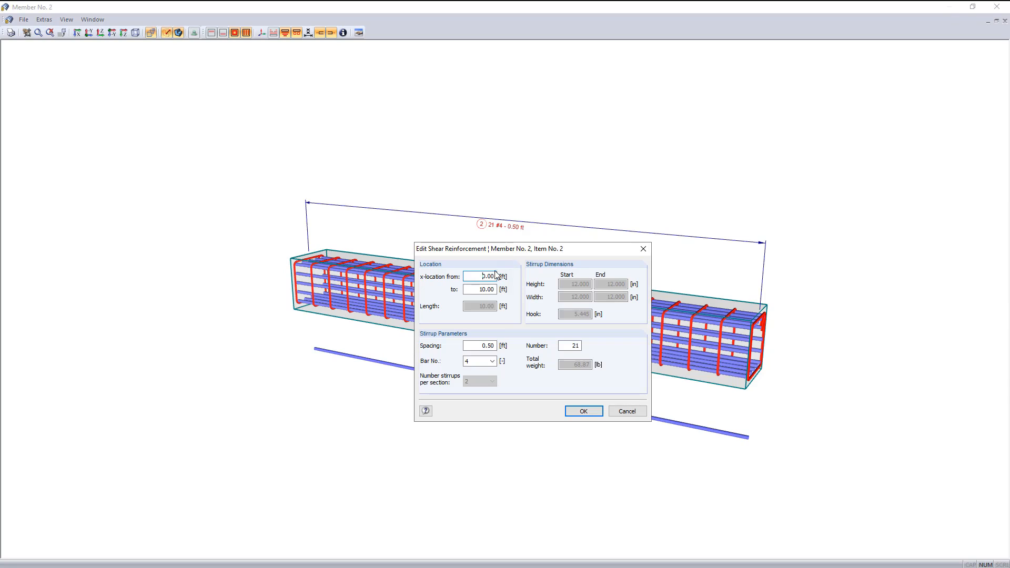
click(491, 361)
click(492, 398)
drag(477, 345, 503, 350)
text(0)
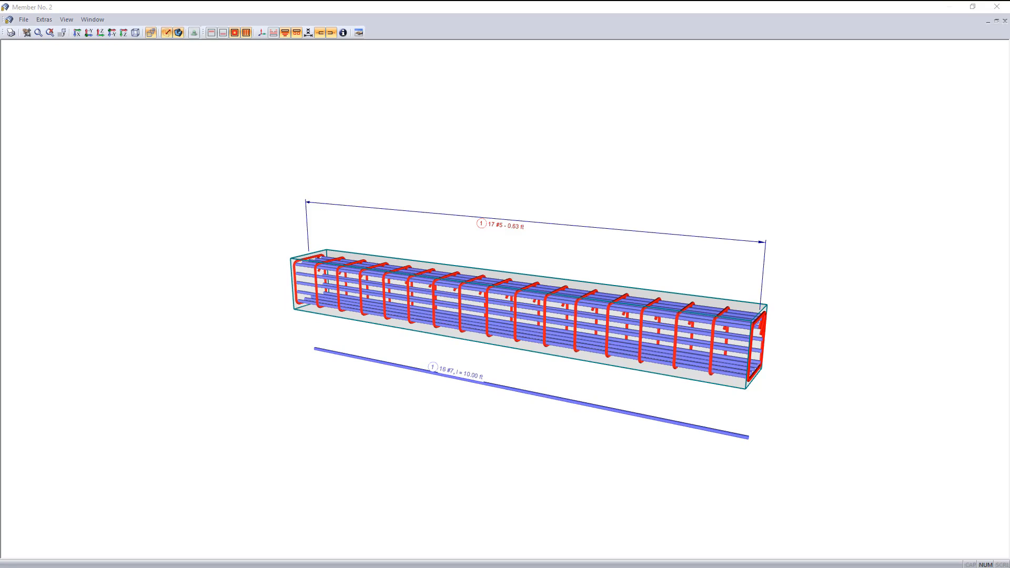
- Close the 3D rendering and recalculate the provided safety with Member No. 2's modified shear reinforcement
click(1006, 6)
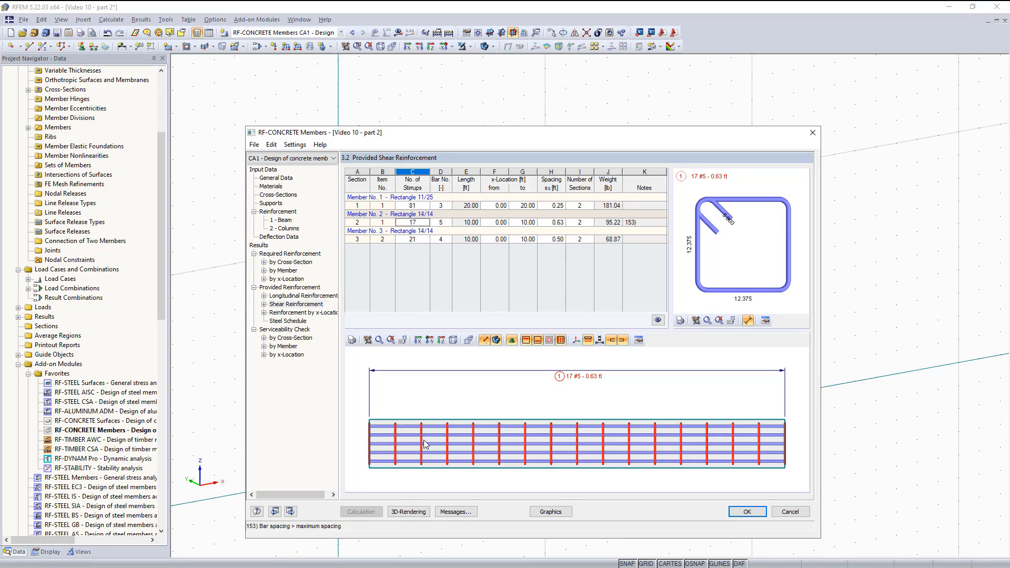
click(441, 223)
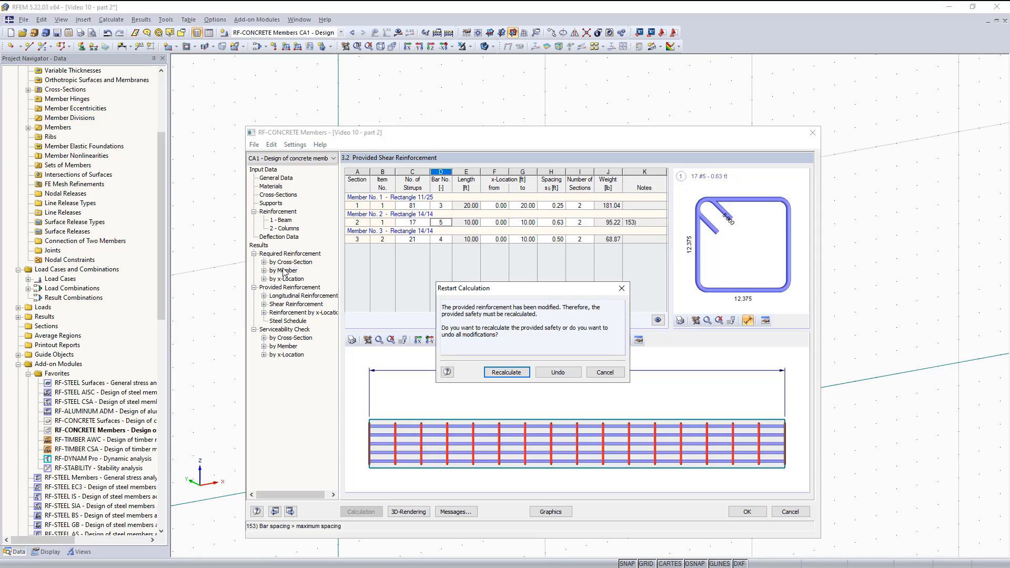
click(506, 372)
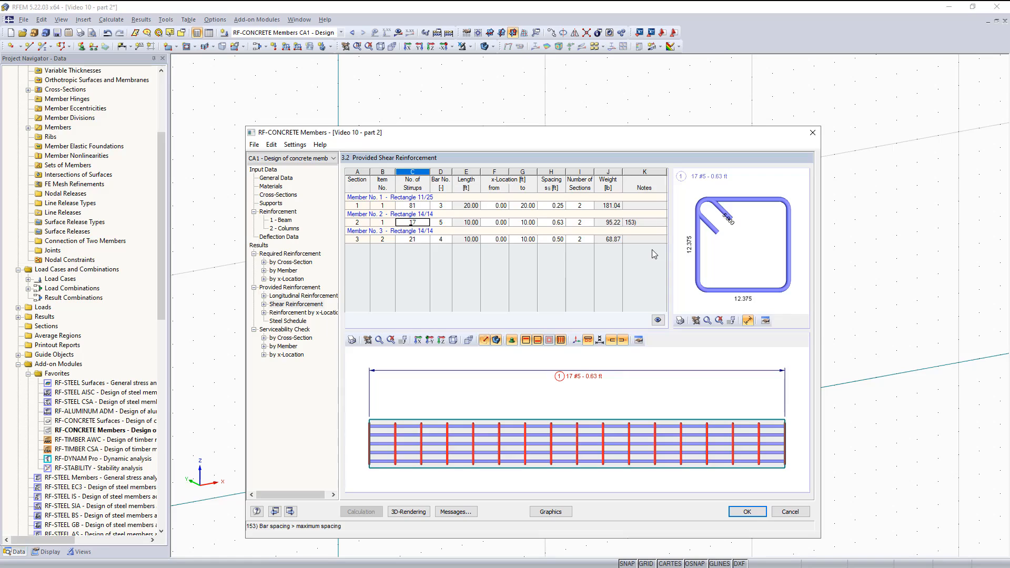
- Open the serviceability check by cross-section and examine Member No. 3's crack width capacity and its note
click(289, 329)
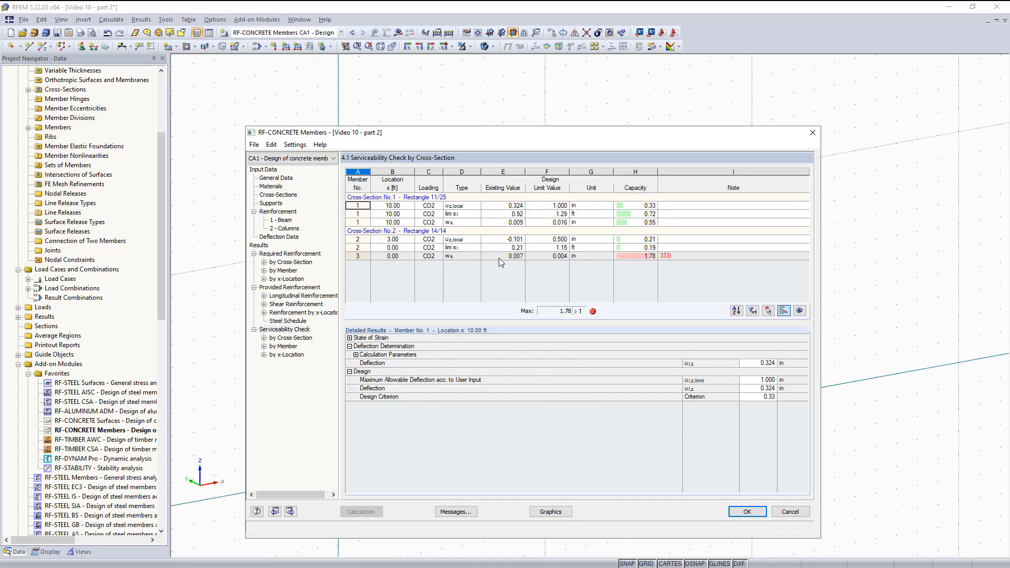
click(635, 256)
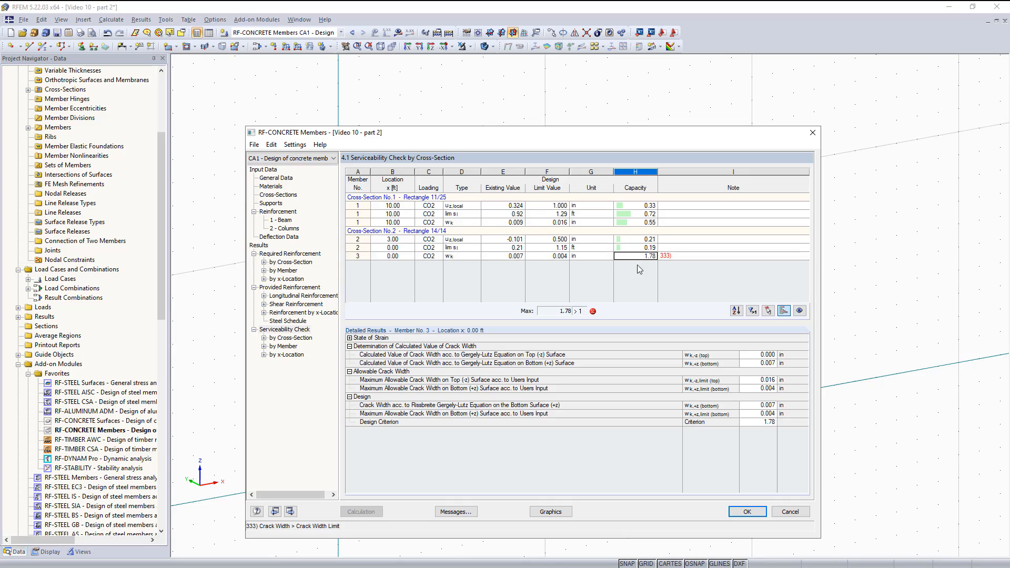
click(673, 257)
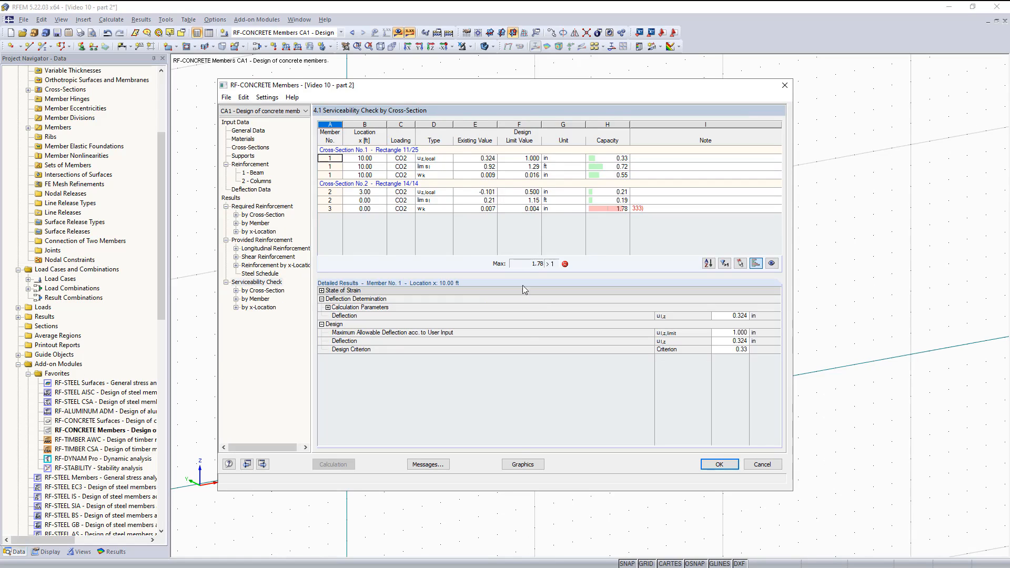
- Show the results of RF-CONCRETE Members CA1 graphically on the frame model
click(515, 467)
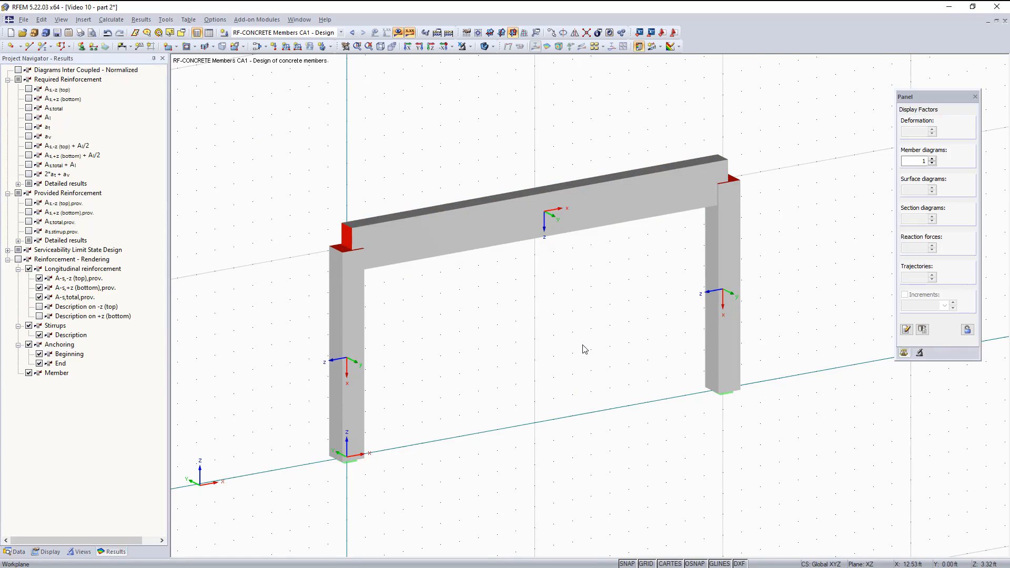
click(320, 33)
click(312, 73)
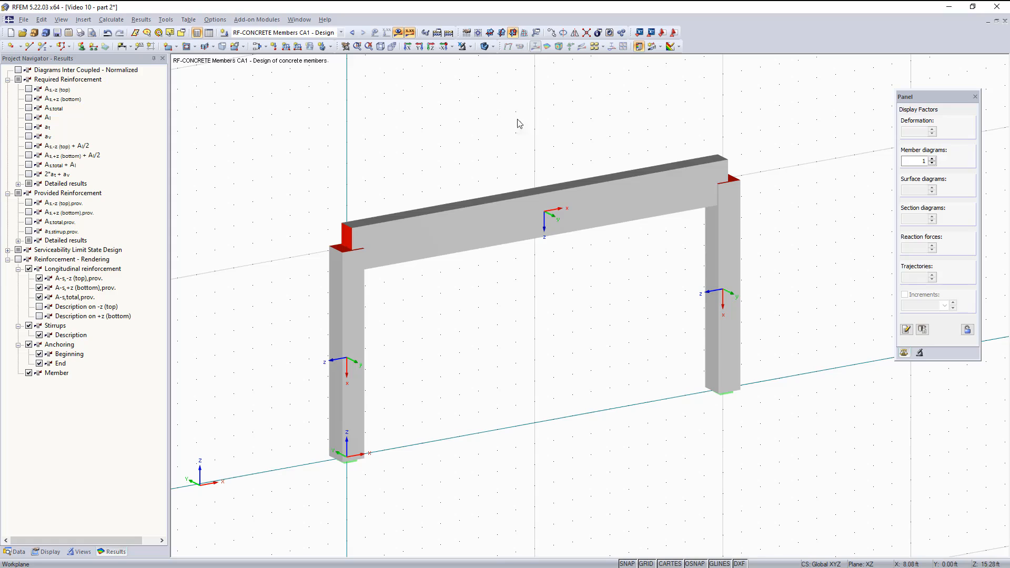
- Isolate the horizontal beam in the model with Visibility by Selected Objects
drag(552, 138, 485, 284)
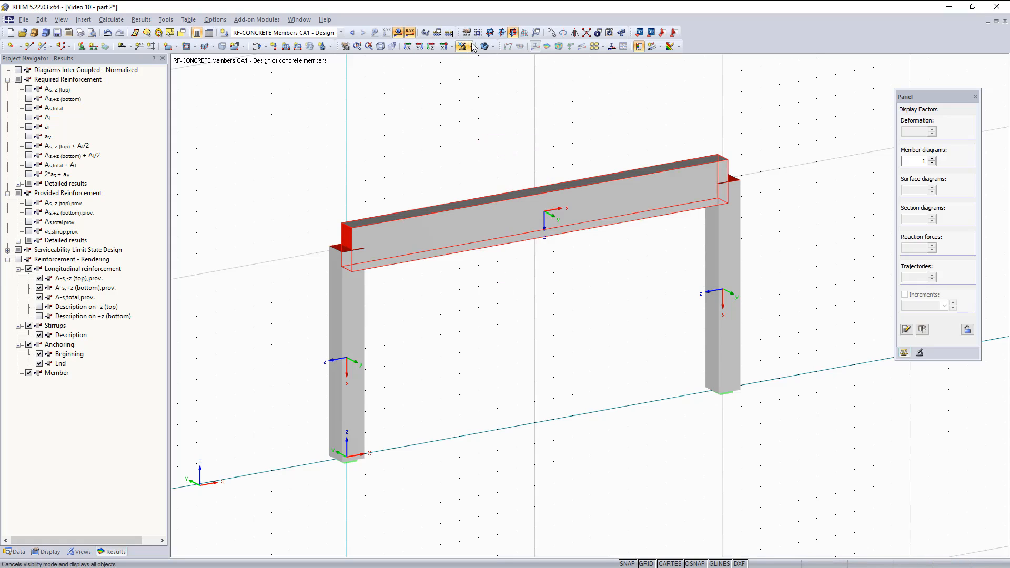
click(471, 47)
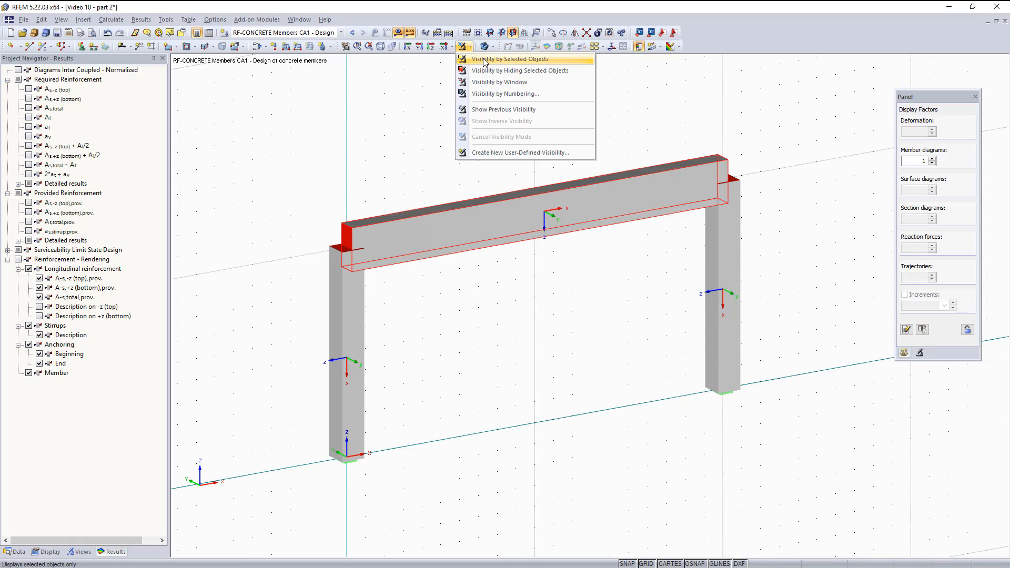
click(485, 60)
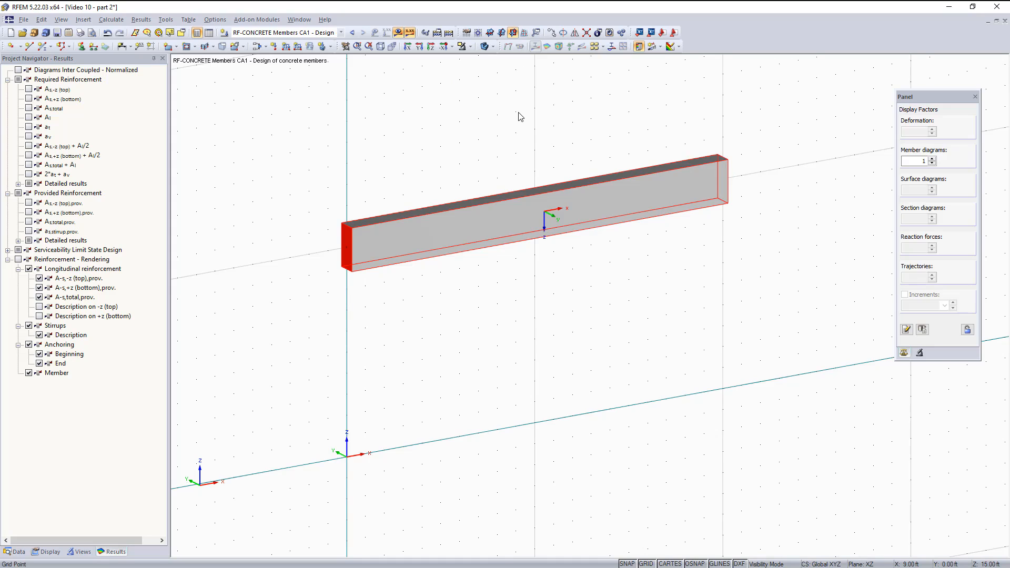
middle_drag(519, 112, 513, 117)
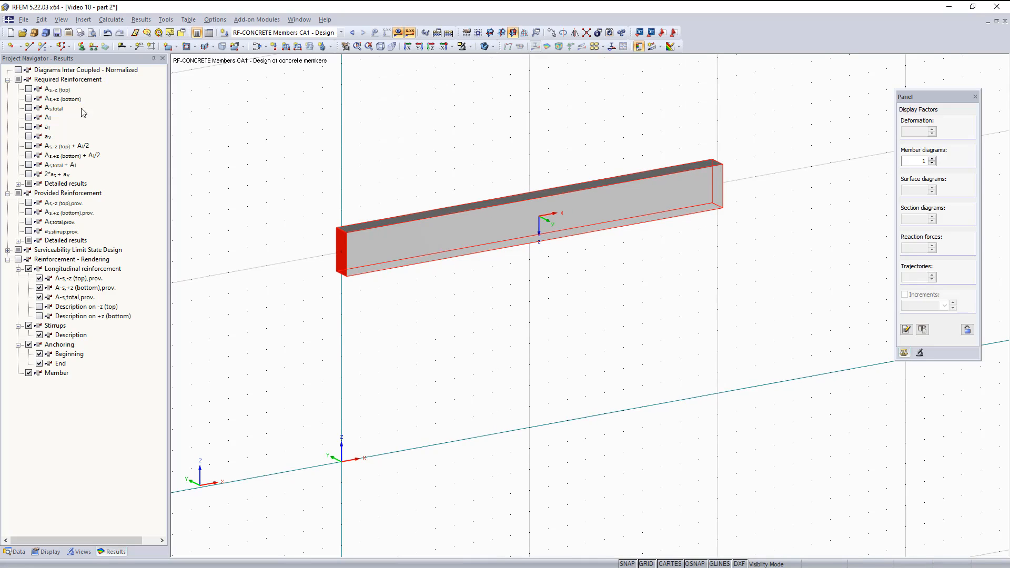
- Compare the beam's required and provided bottom (+z) longitudinal reinforcement as diagrams on the member
click(29, 99)
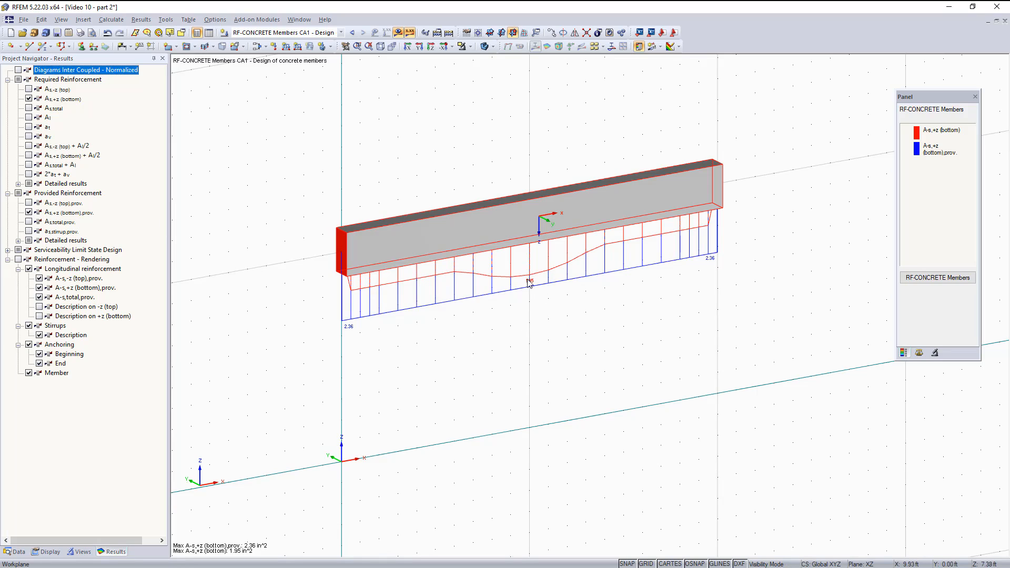
scroll(351, 336, up, 1)
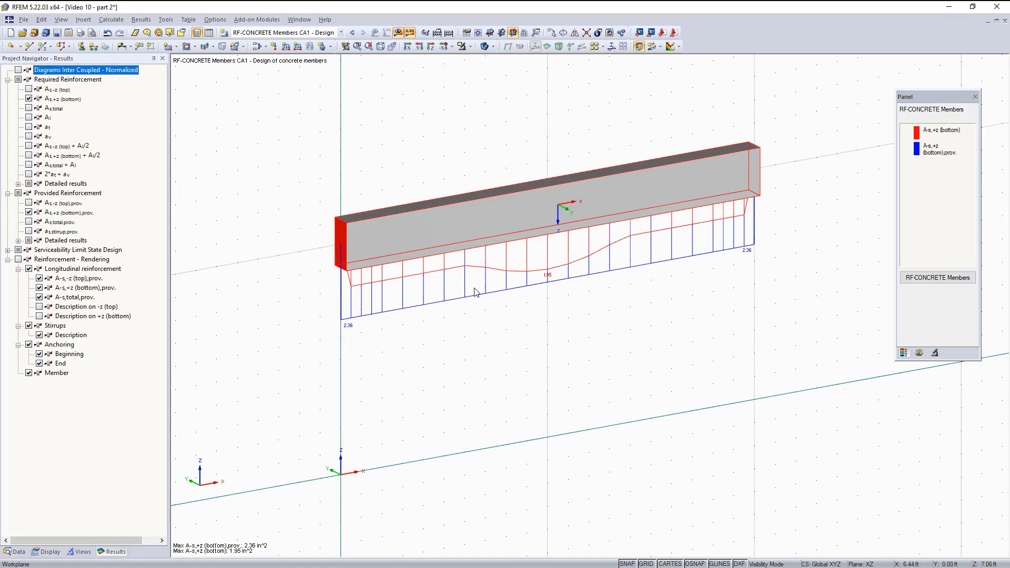
- Replace the bottom reinforcement diagrams with the reinforcement rendering and inspect the beam's bars and stirrups
click(29, 99)
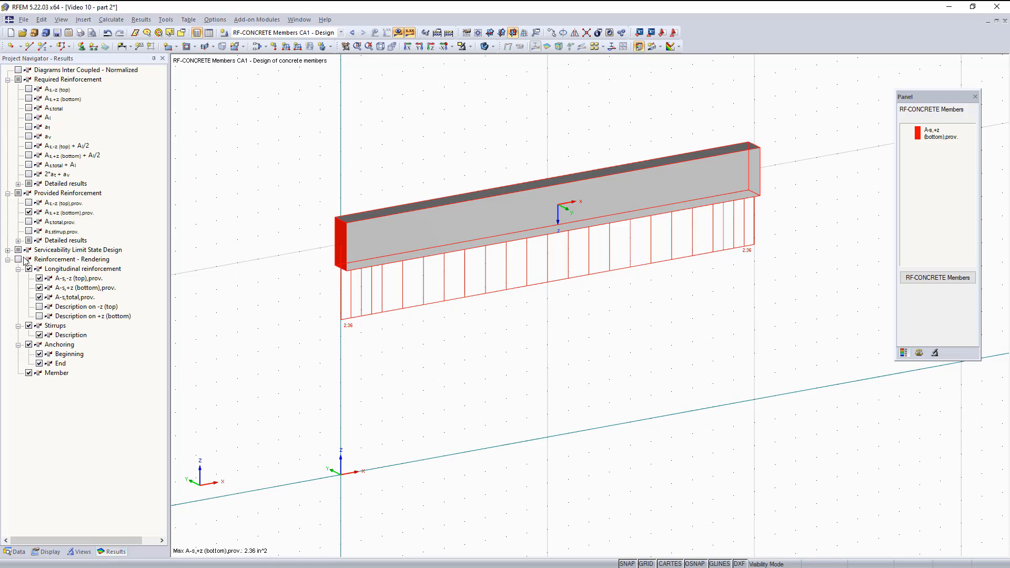
click(19, 259)
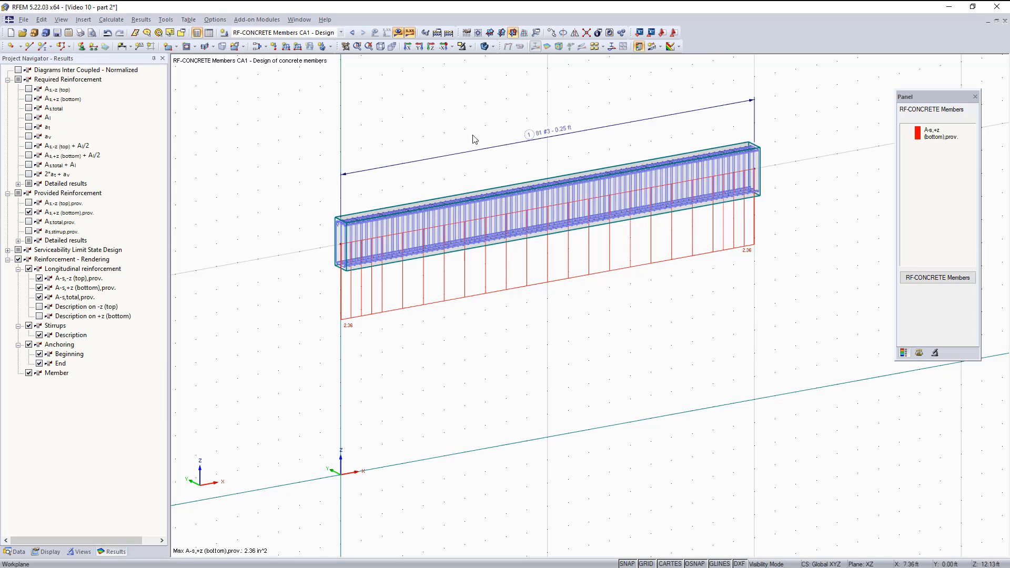
click(29, 213)
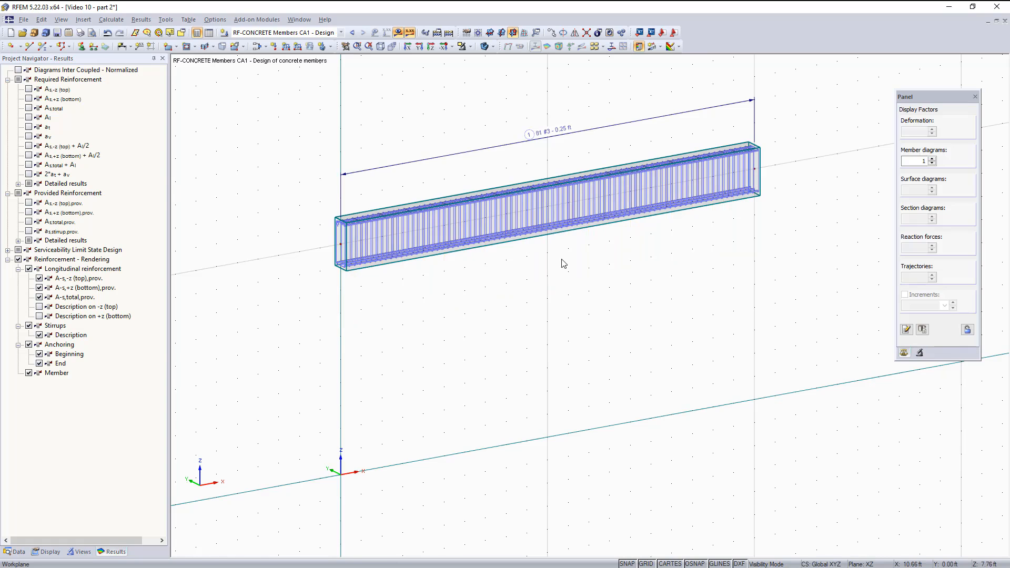
ctrl+middle_drag(562, 260, 610, 300)
scroll(527, 216, up, 3)
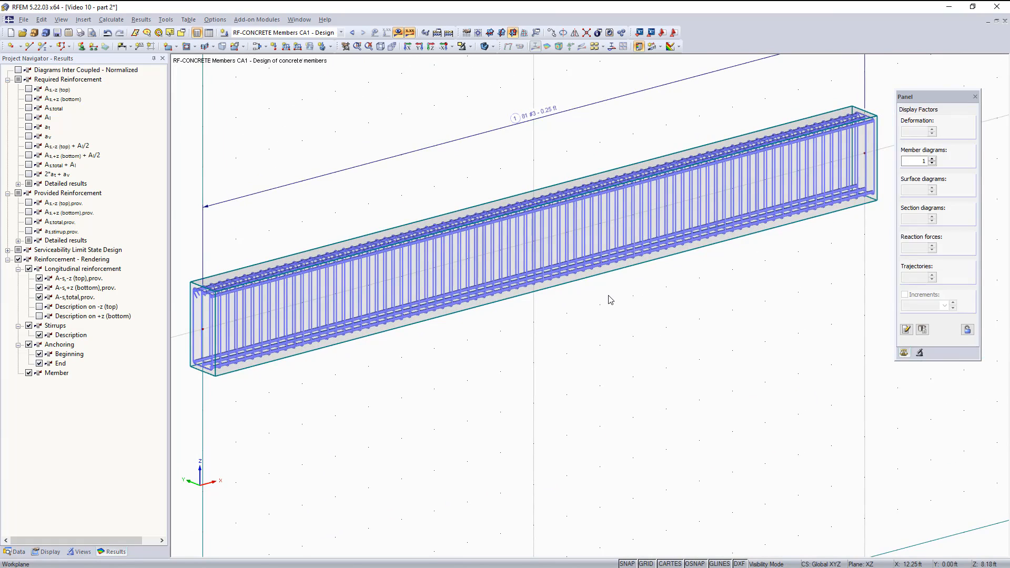
scroll(610, 300, down, 5)
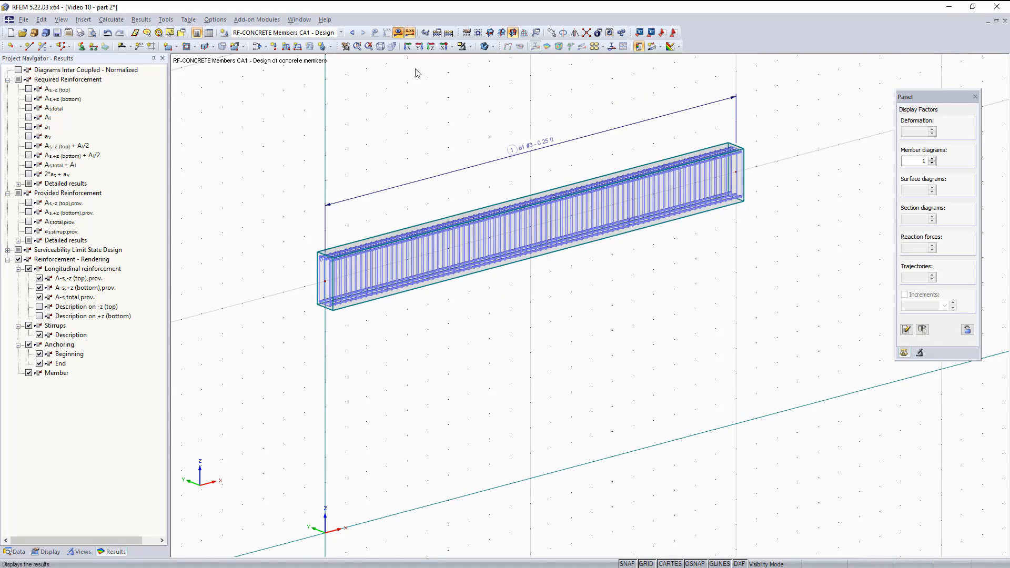
- Cancel the visibility mode and inspect the rendered reinforcement of the whole frame, finishing in an isometric view
click(471, 45)
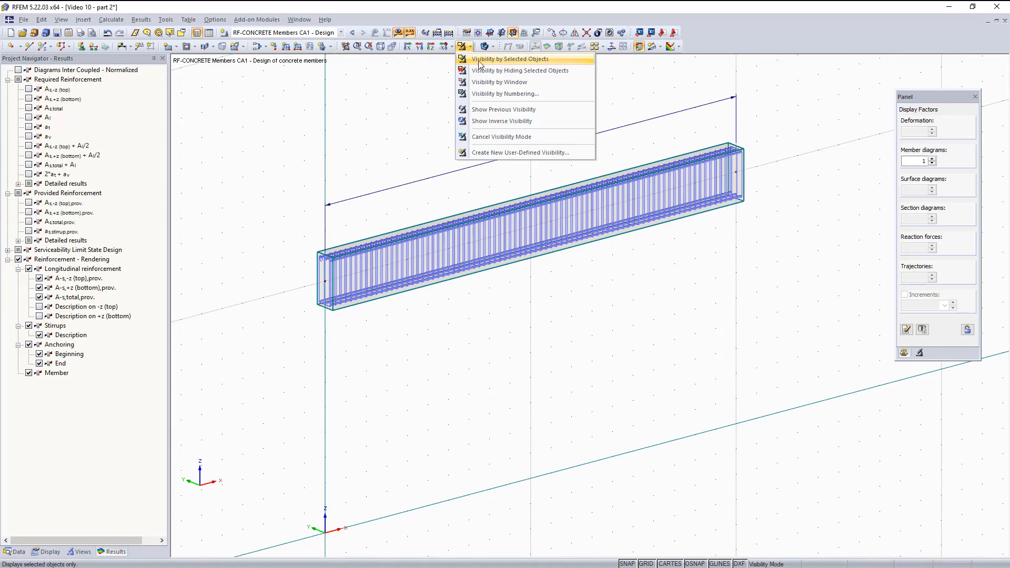
click(501, 137)
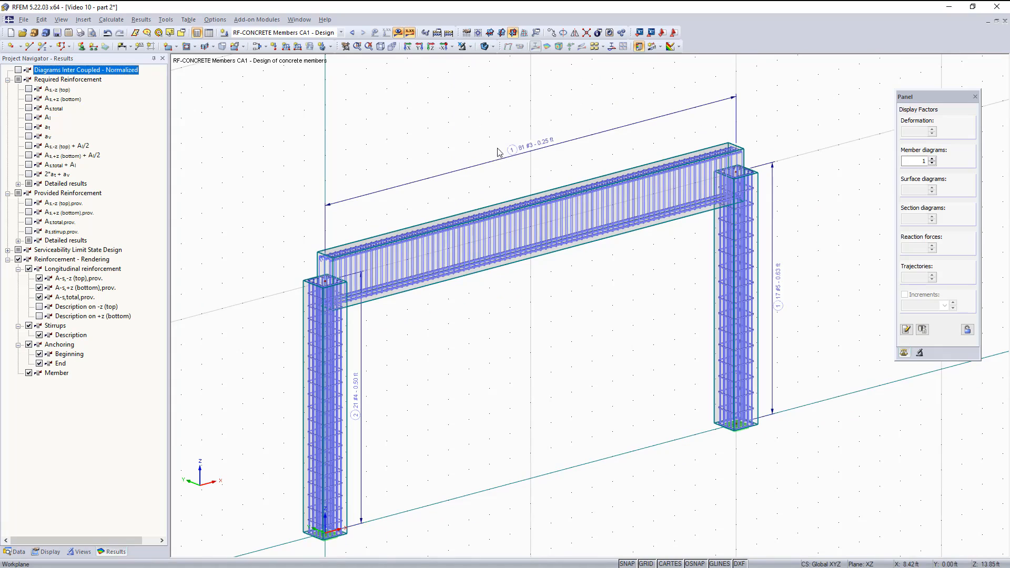
middle_drag(352, 324, 343, 273)
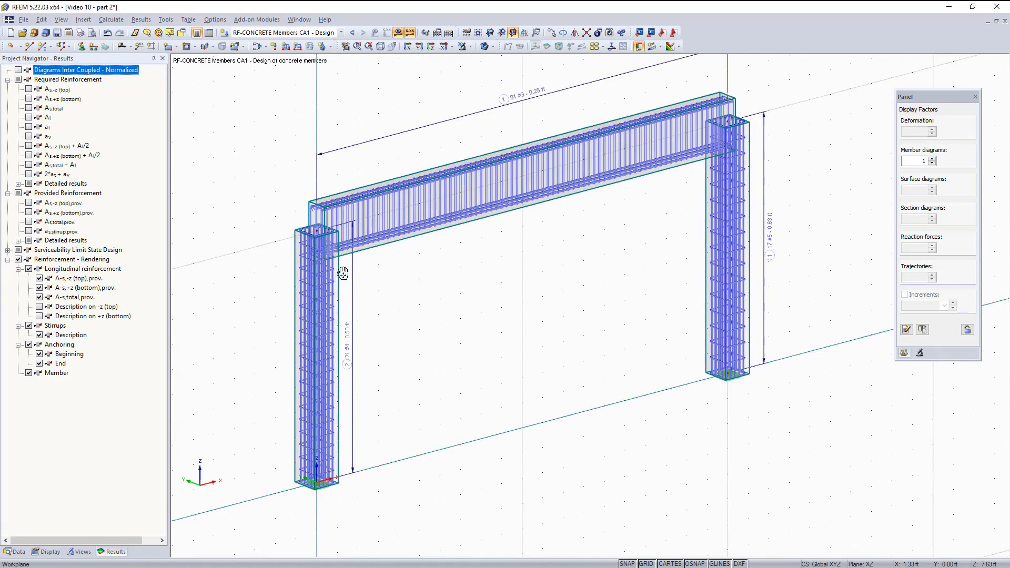
scroll(289, 255, up, 3)
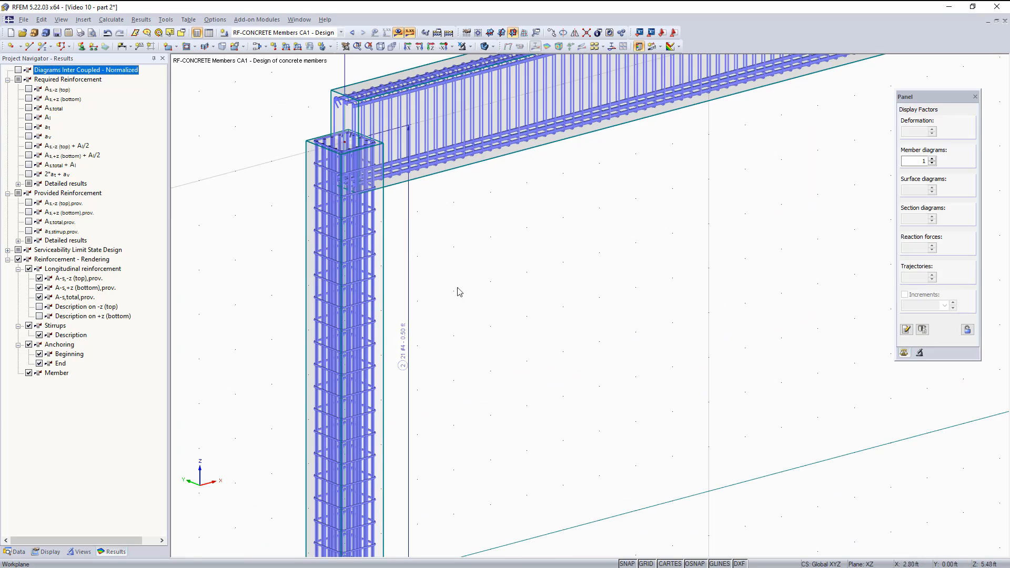
scroll(459, 293, down, 5)
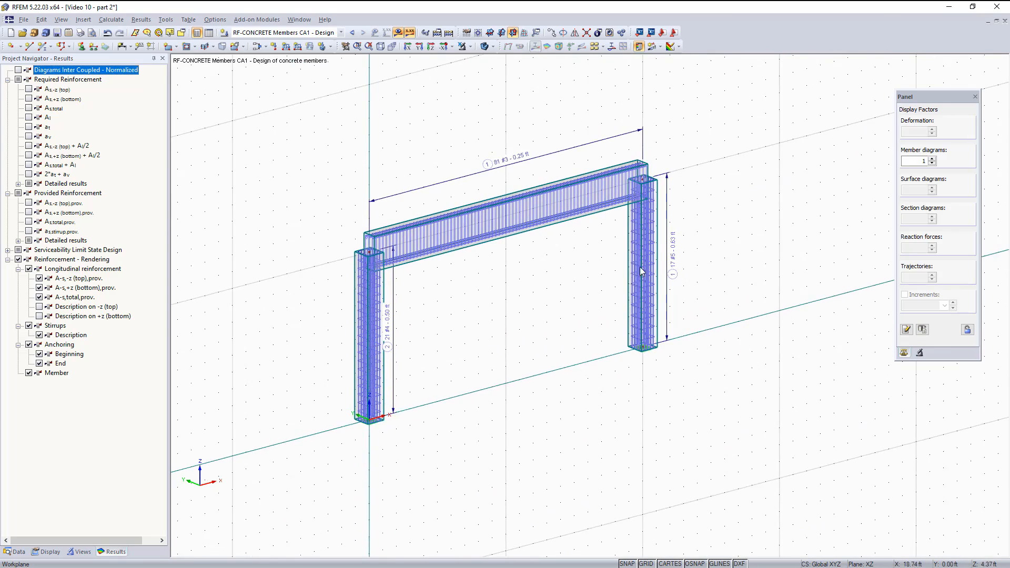
scroll(641, 271, up, 2)
middle_drag(586, 297, 618, 298)
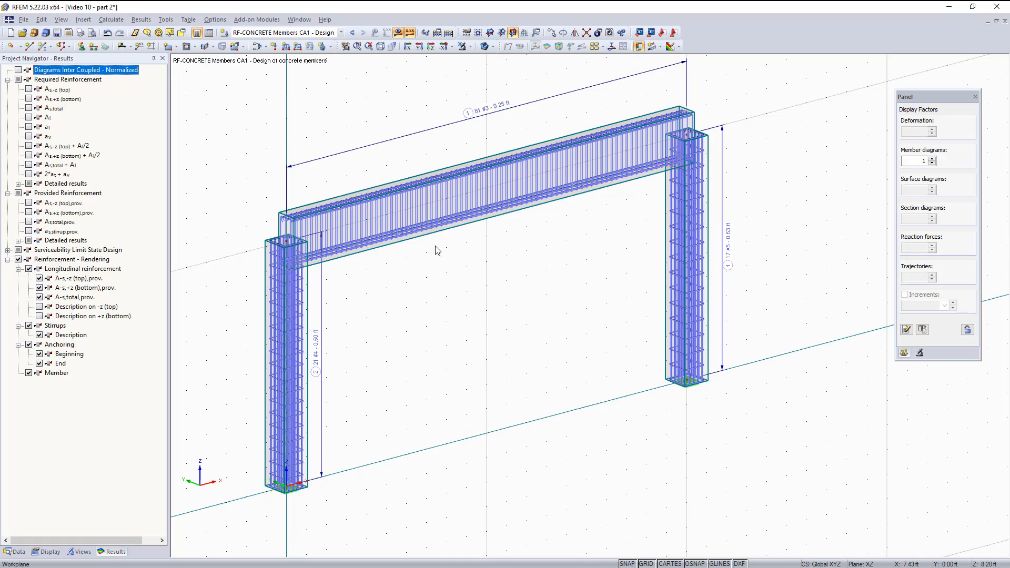
middle_drag(396, 335, 434, 342)
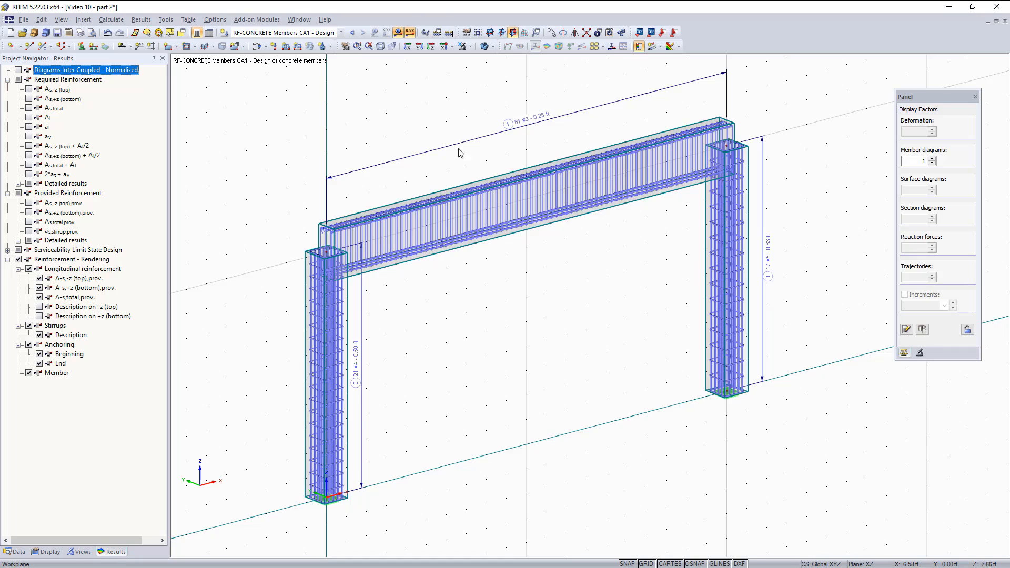
click(381, 46)
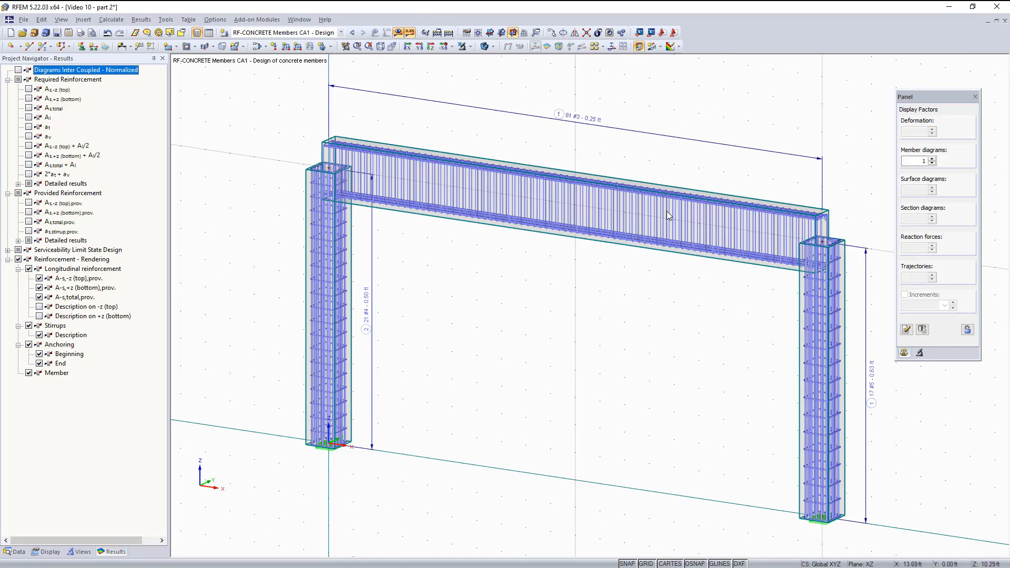